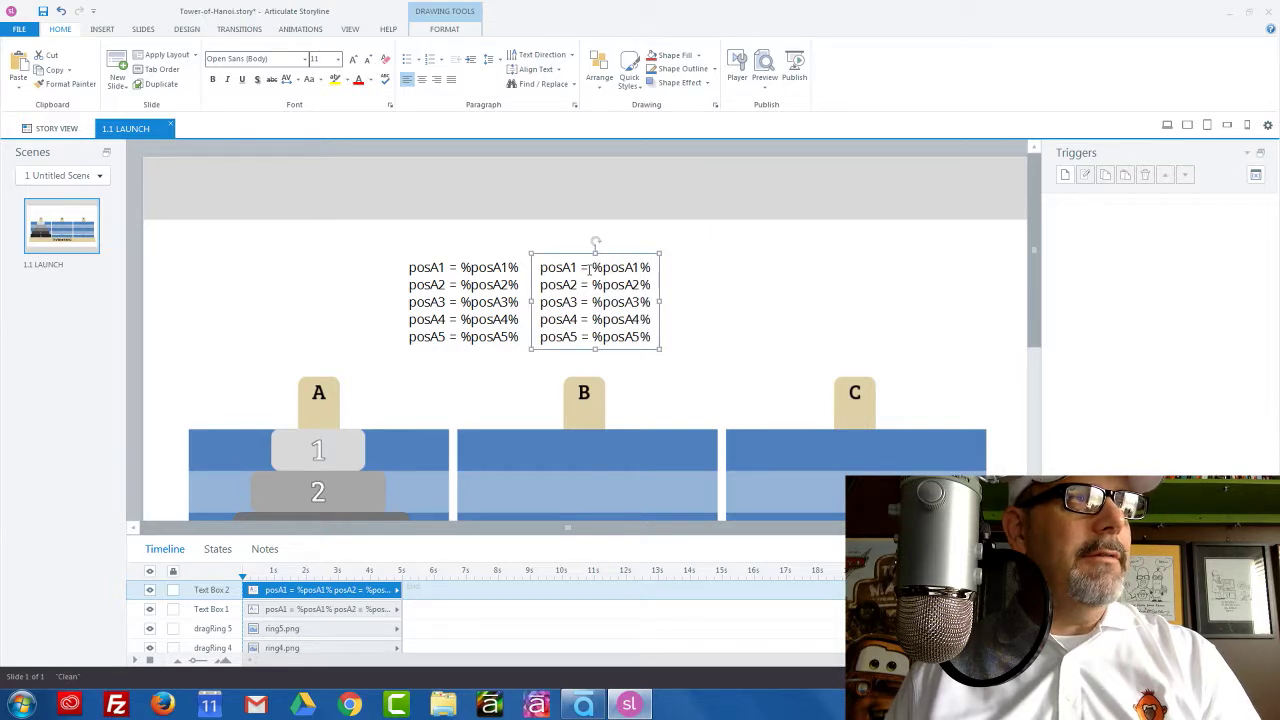
# Step: Rename the five labels before the equals signs in the second text box to posB1 through posB5
pyautogui.click(578, 264)
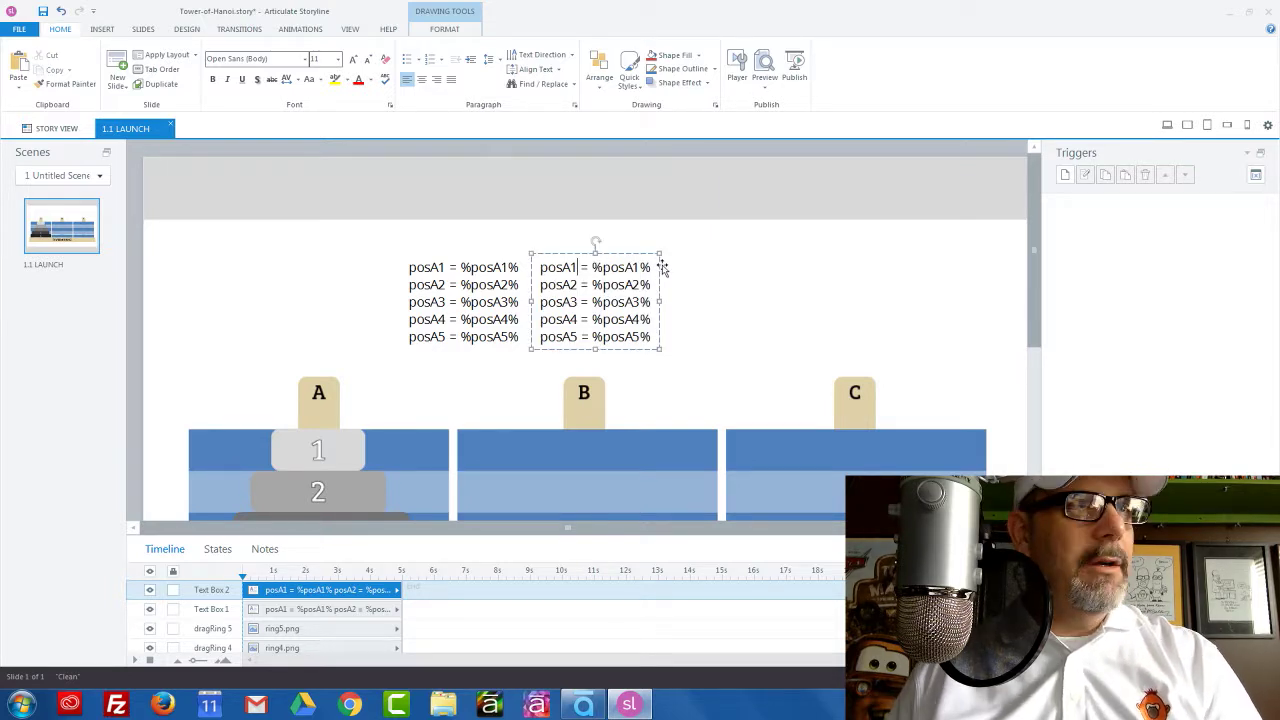
pyautogui.press('BackSpace')
pyautogui.write('B')
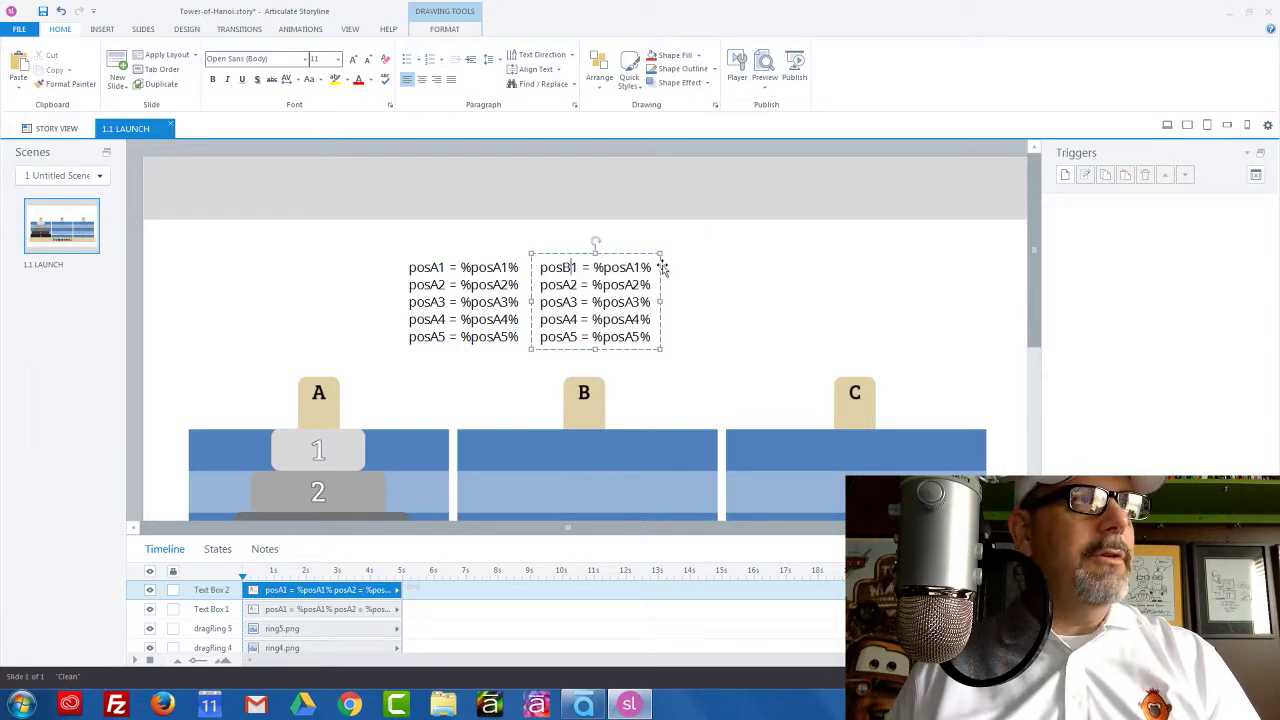
pyautogui.press('Down')
pyautogui.press('BackSpace')
pyautogui.write('B')
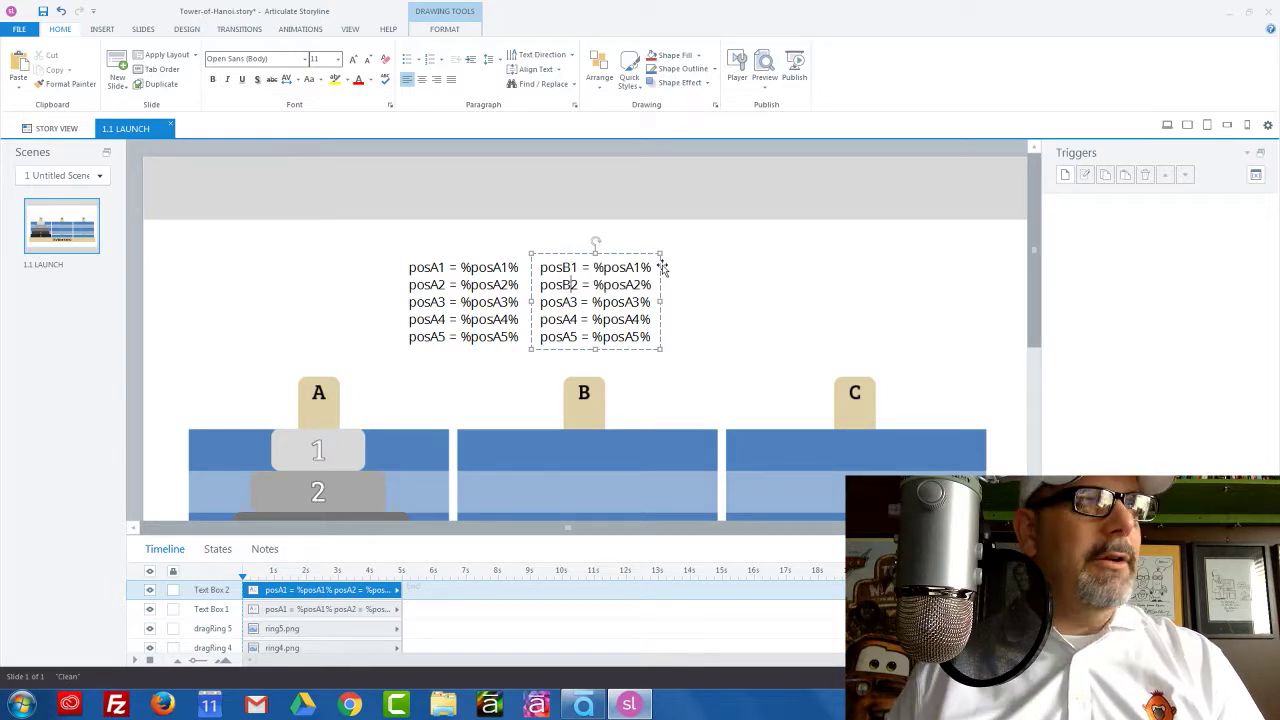
pyautogui.press('BackSpace')
pyautogui.write('B')
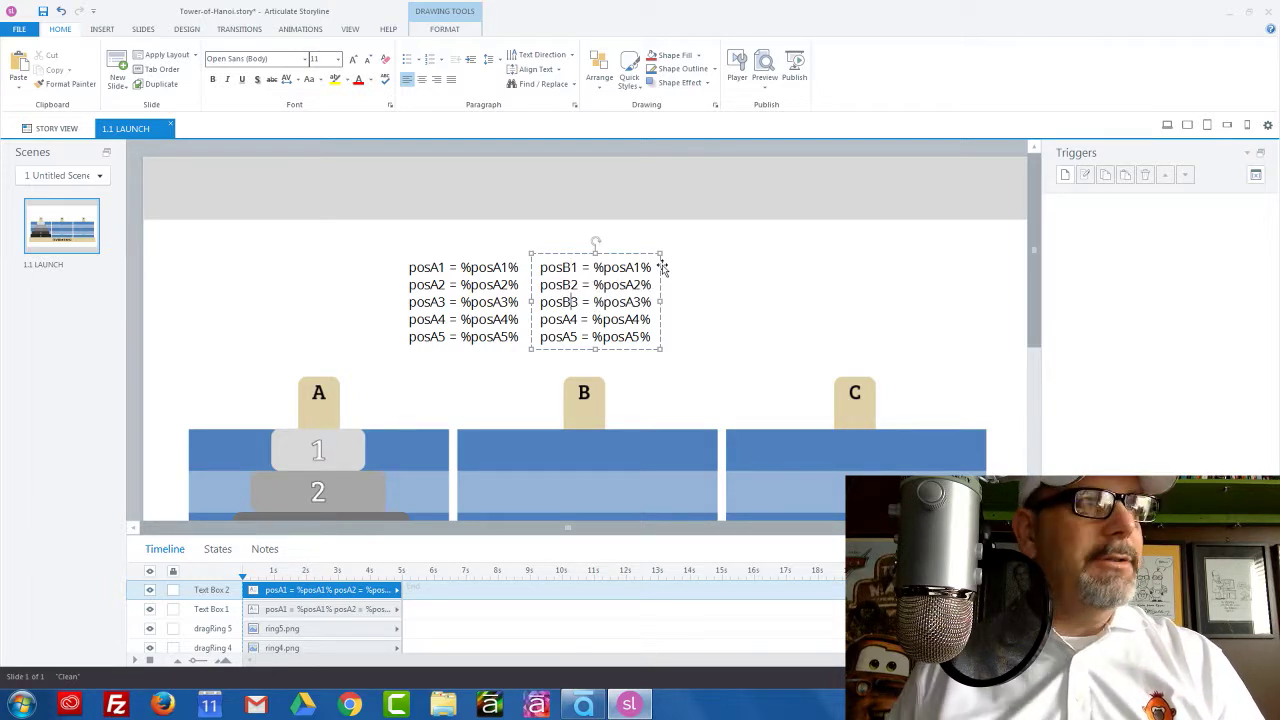
pyautogui.press('BackSpace')
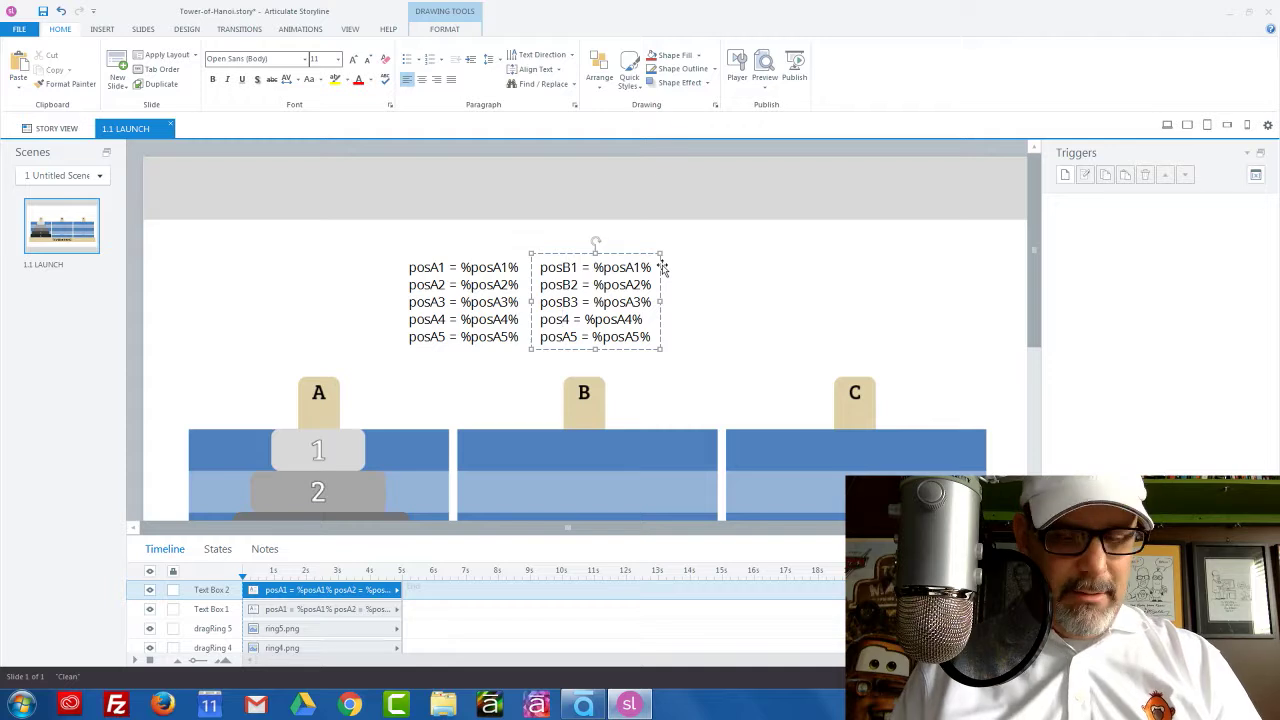
pyautogui.write('B')
pyautogui.press('BackSpace')
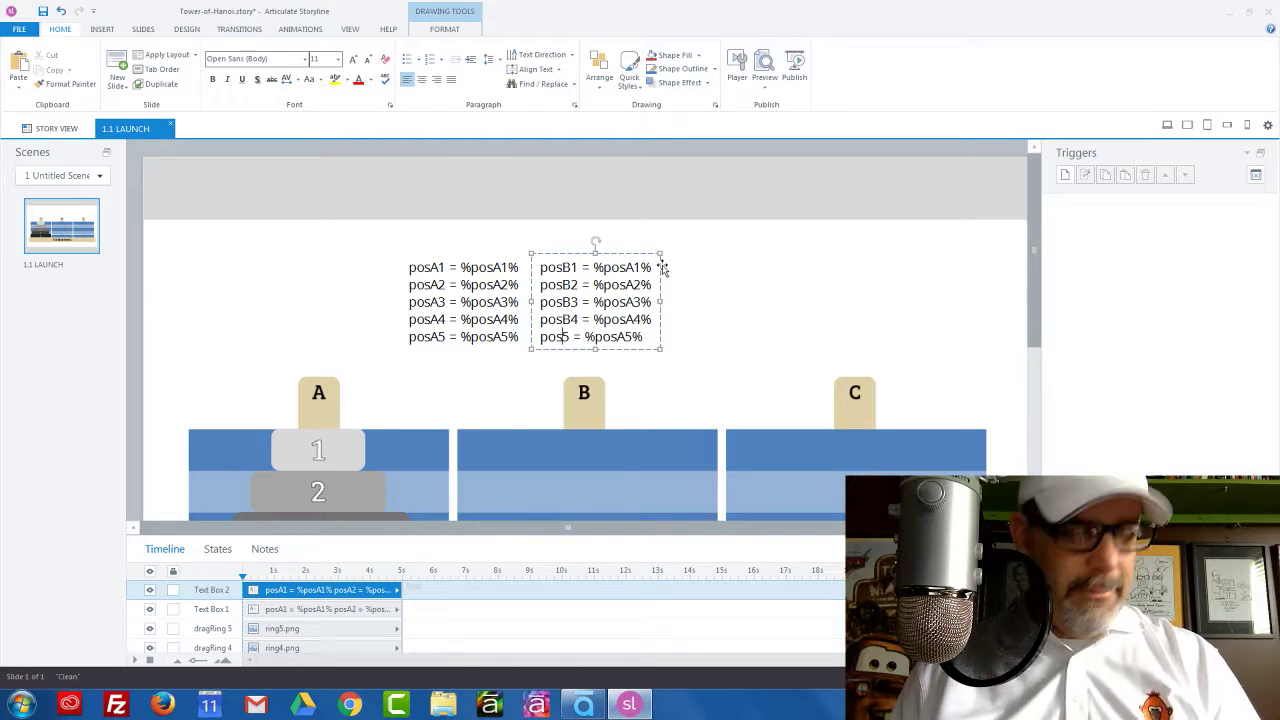
pyautogui.write('B')
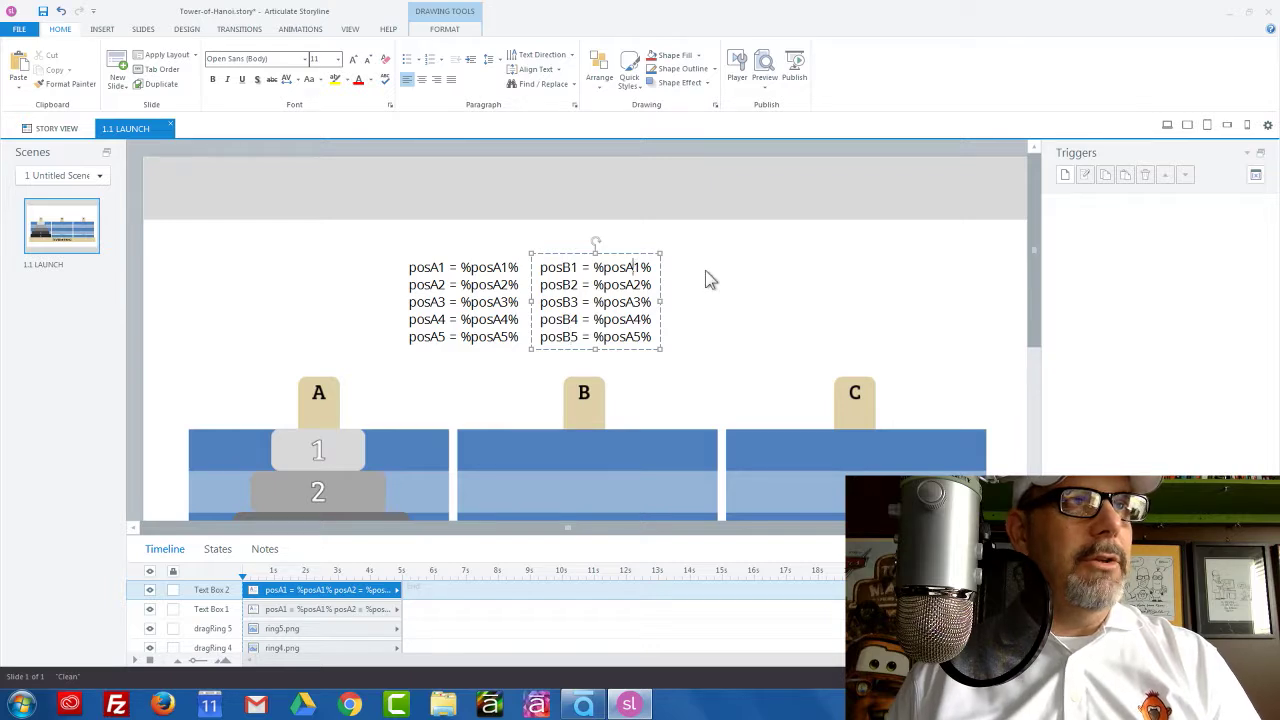
# Step: Change the five variable references in the second text box to %posB1% through %posB5%
pyautogui.press('BackSpace')
pyautogui.write('B')
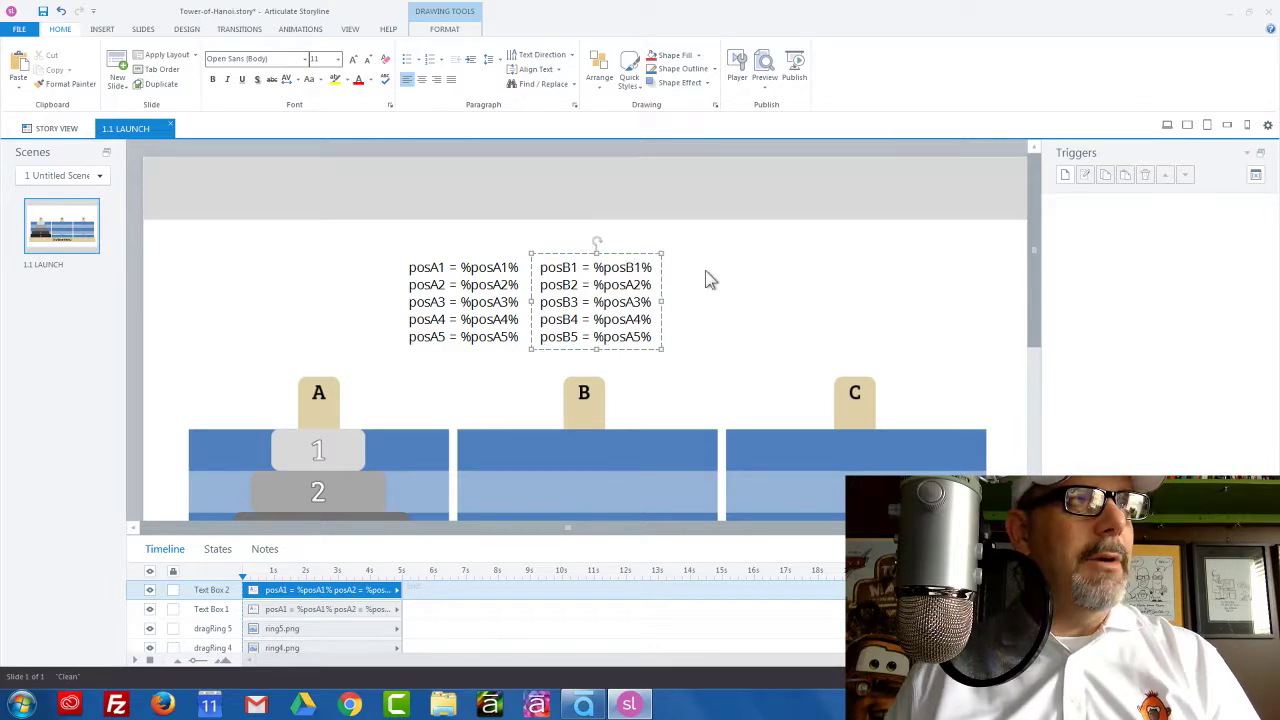
pyautogui.press('BackSpace')
pyautogui.write('B')
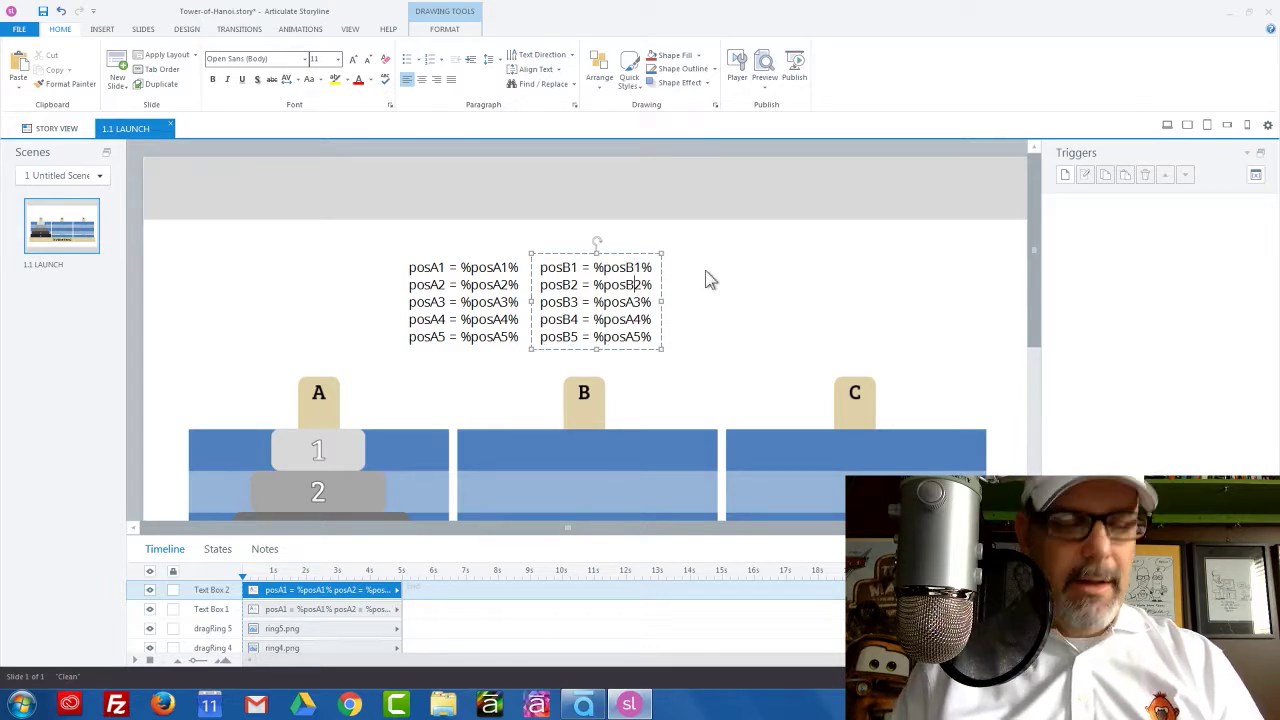
pyautogui.press('BackSpace')
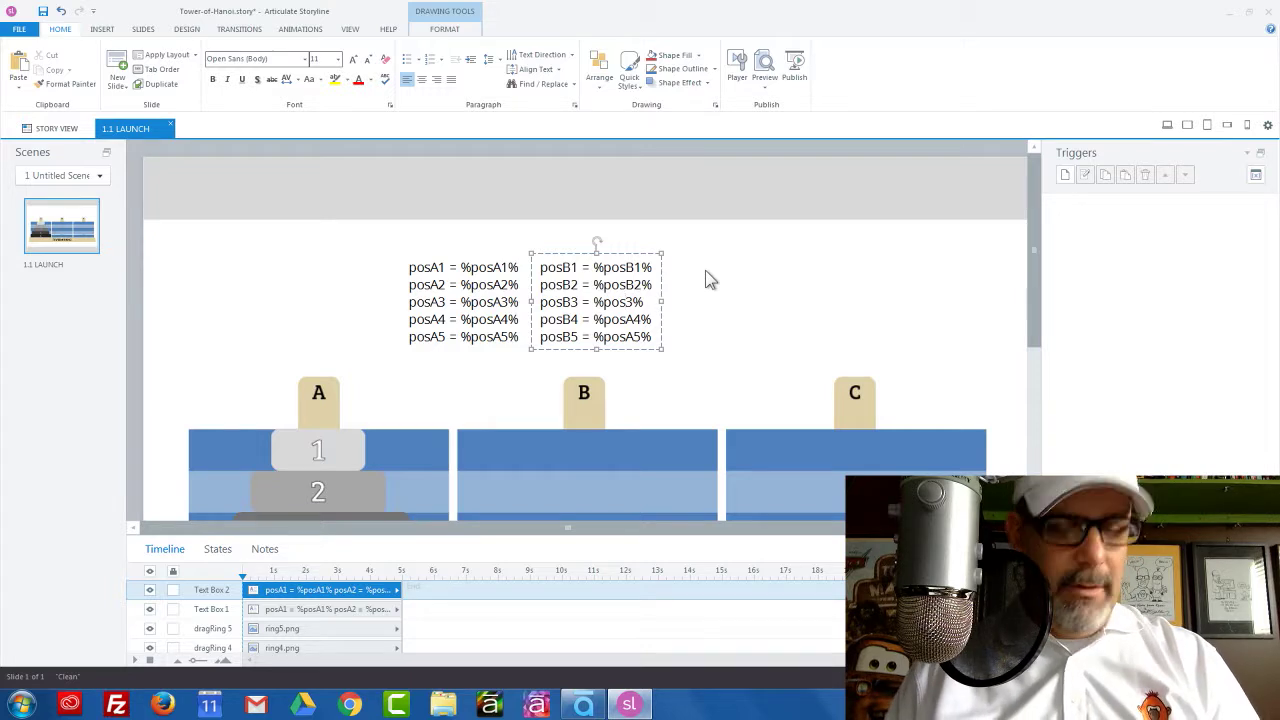
pyautogui.write('B')
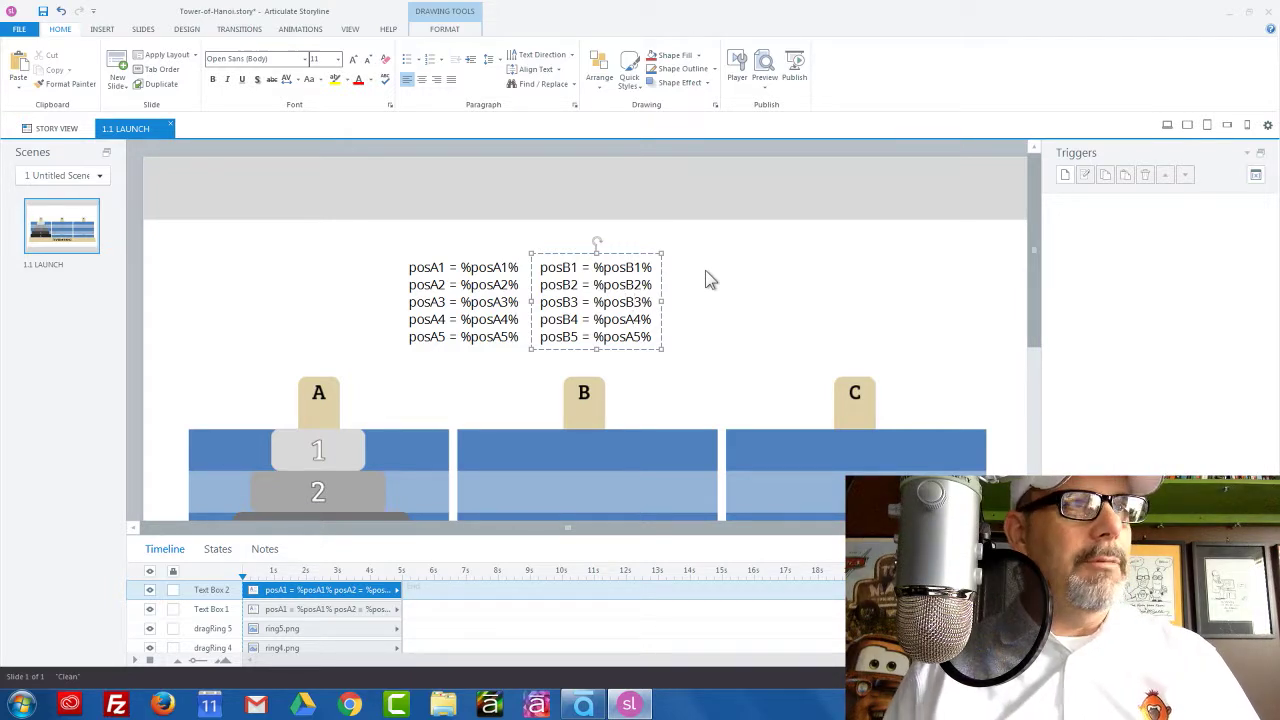
pyautogui.press('BackSpace')
pyautogui.write('B')
pyautogui.press('Down')
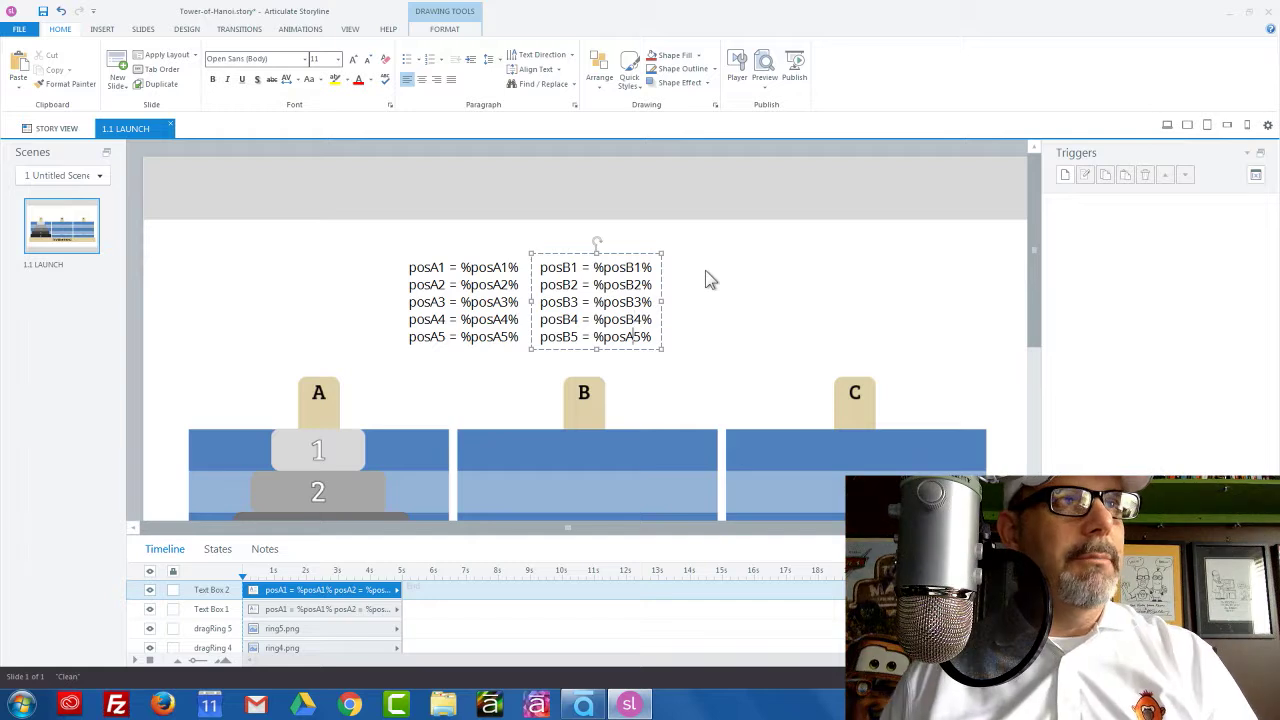
pyautogui.press('BackSpace')
pyautogui.write('B')
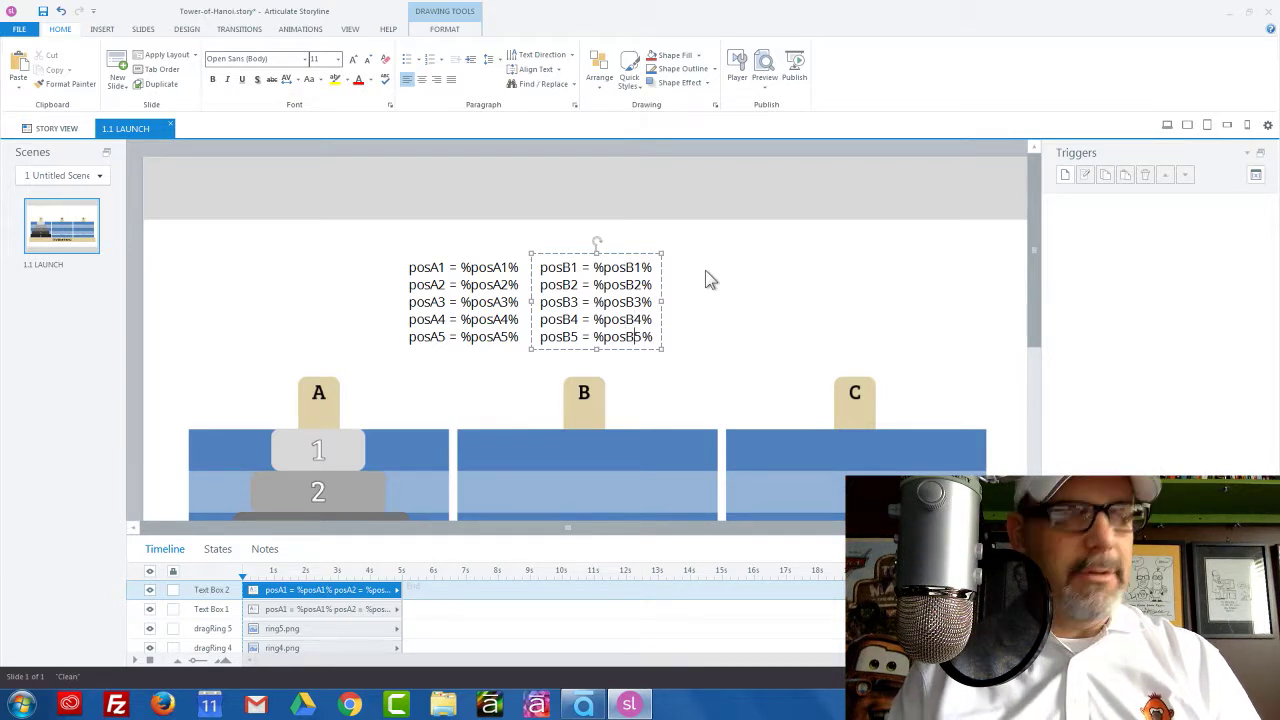
# Step: Duplicate the posB text box and place the copy beside it, level with the other columns, as a third column
pyautogui.click(635, 257)
pyautogui.hotkey('ctrl', 'd')
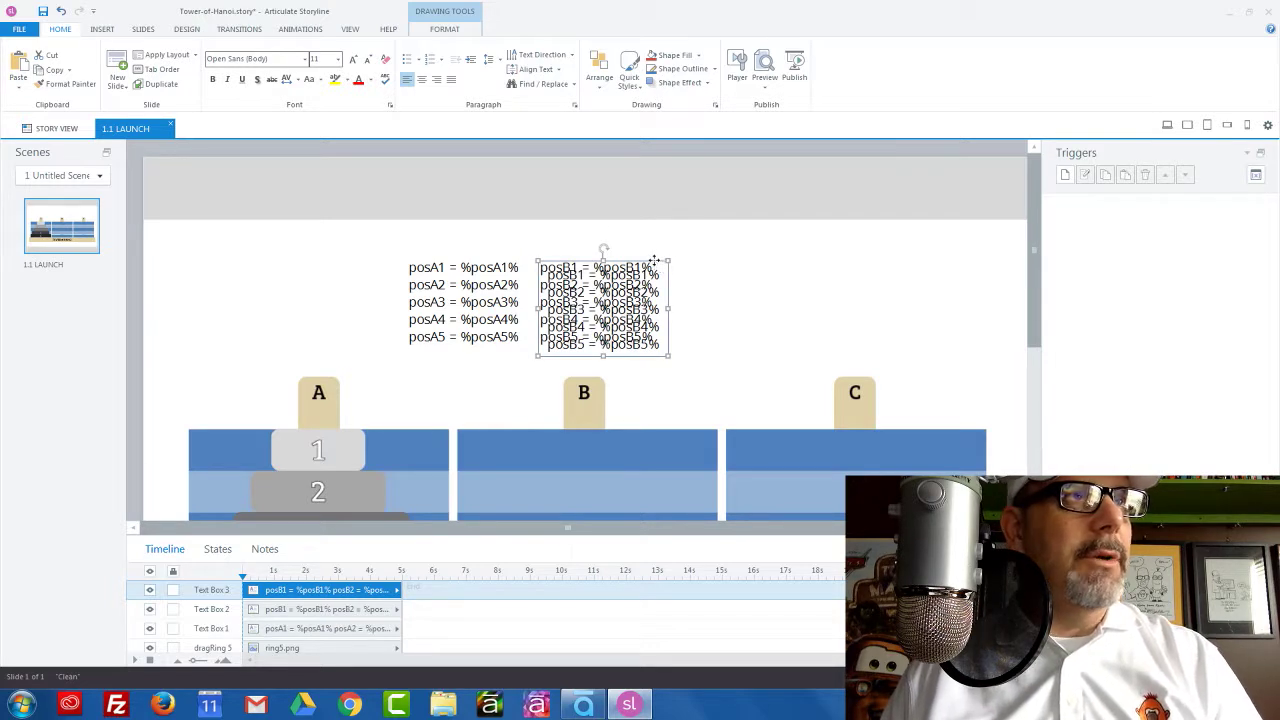
pyautogui.moveTo(655, 261); pyautogui.dragTo(787, 258)
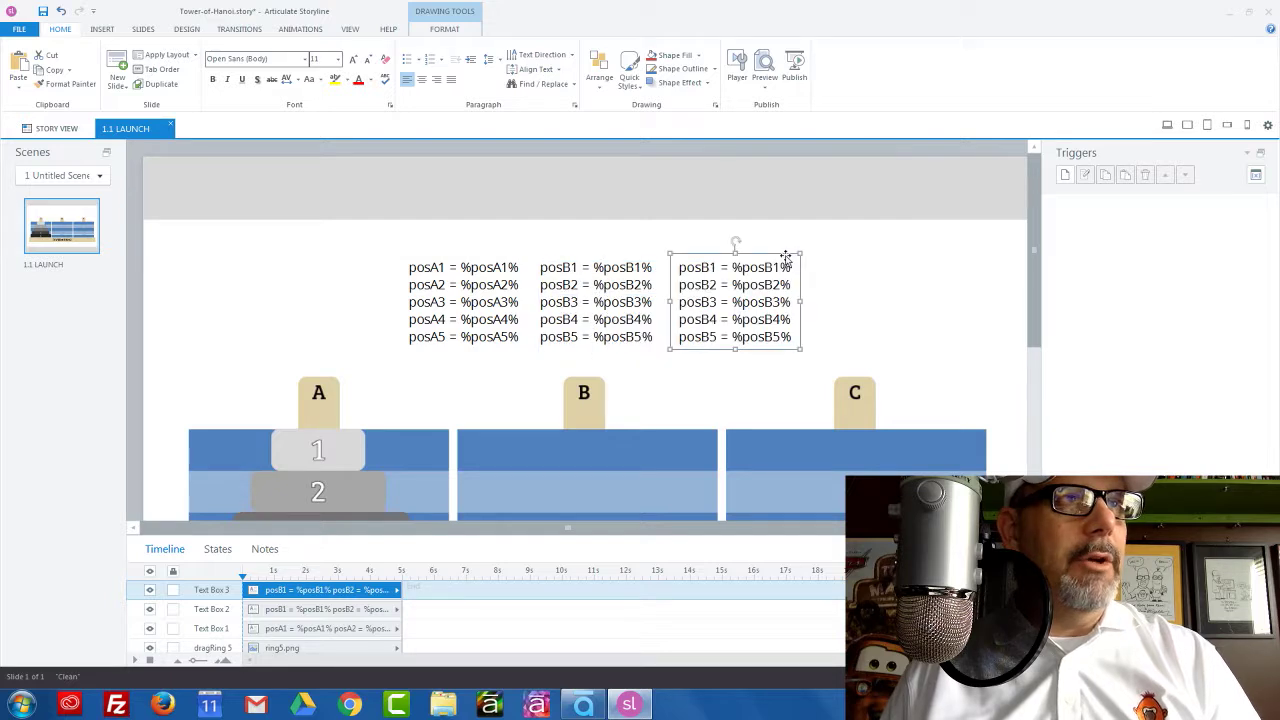
# Step: Rename the five labels before the equals signs in the third text box to posC1 through posC5
pyautogui.click(709, 267)
pyautogui.press('BackSpace')
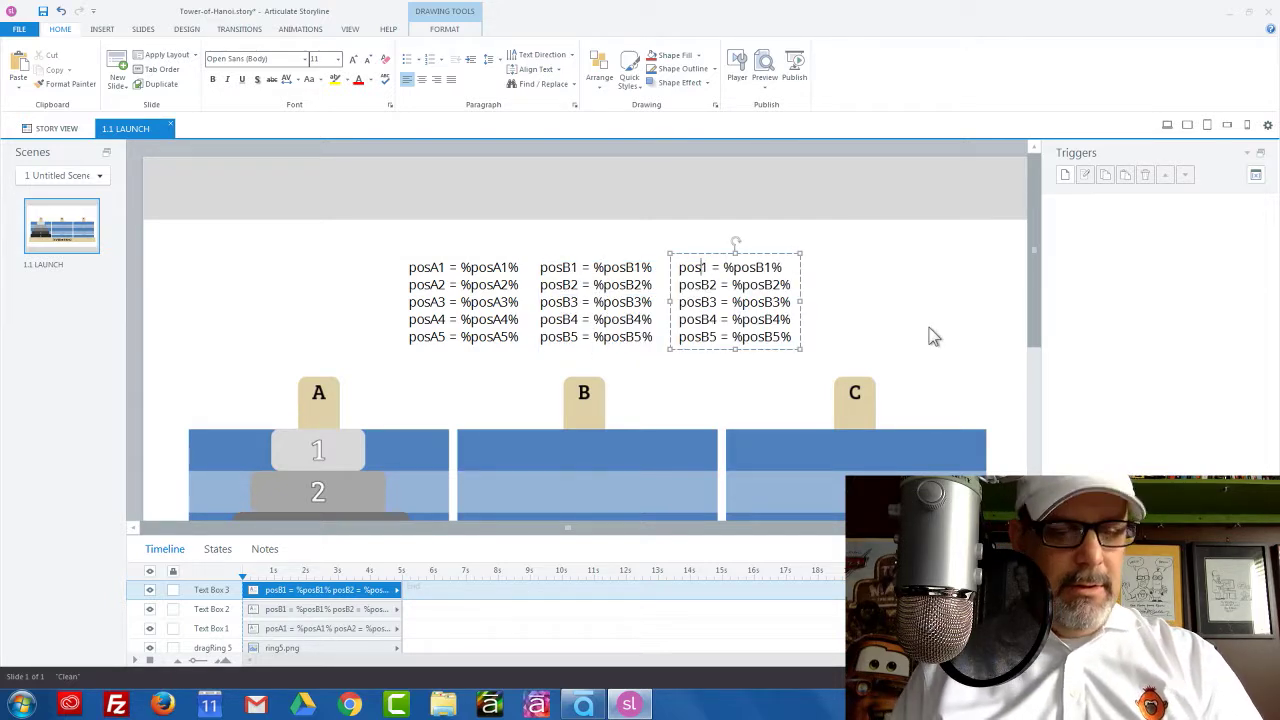
pyautogui.write('c')
pyautogui.press('BackSpace')
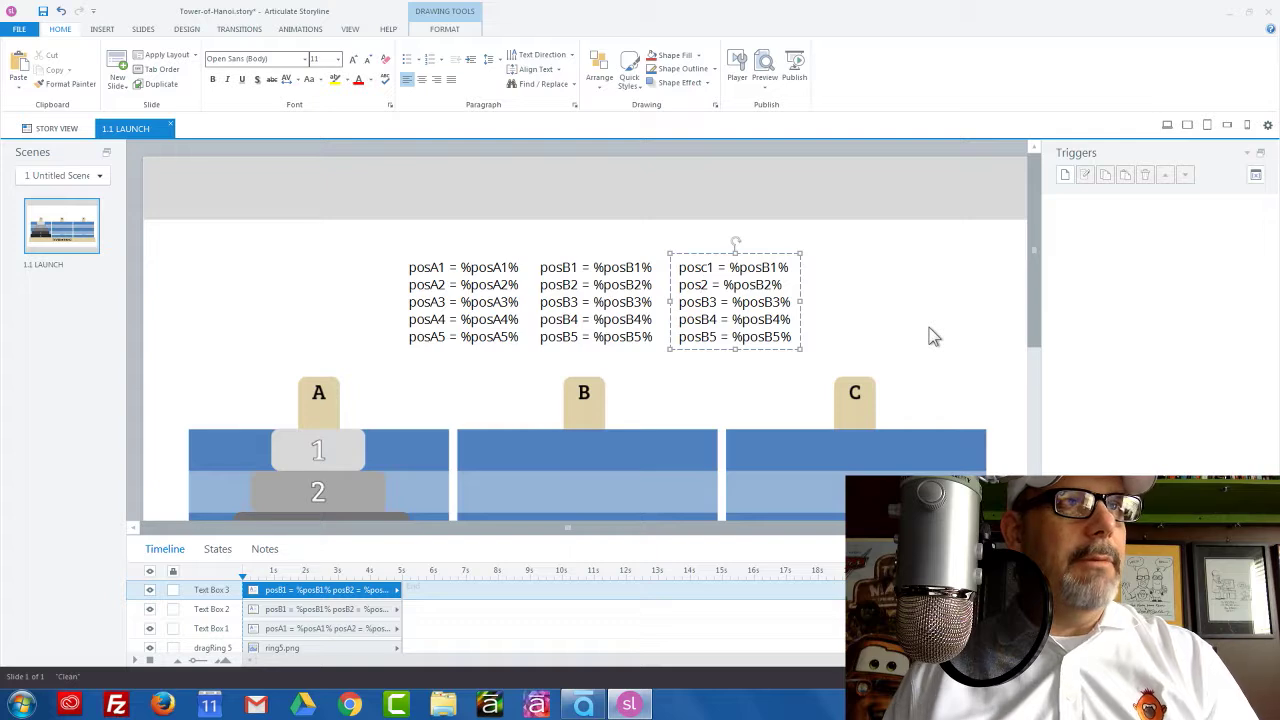
pyautogui.write('c')
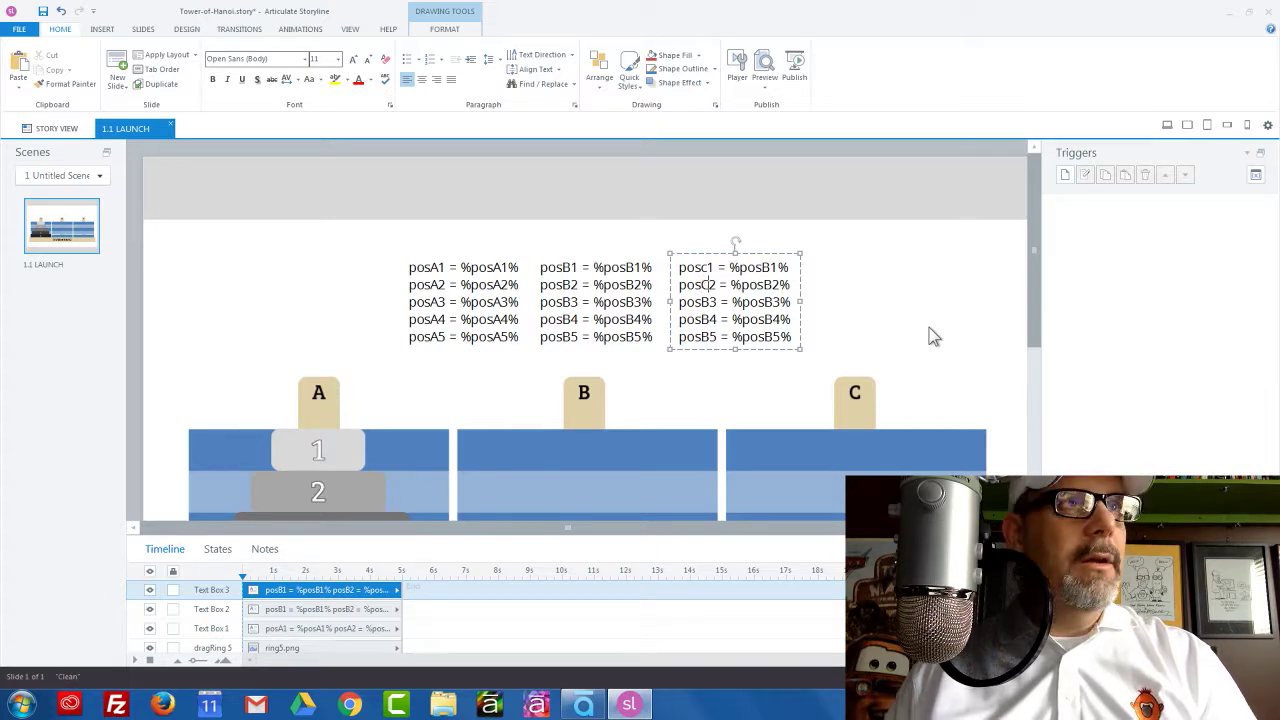
pyautogui.press('Up')
pyautogui.press('BackSpace')
pyautogui.write('C')
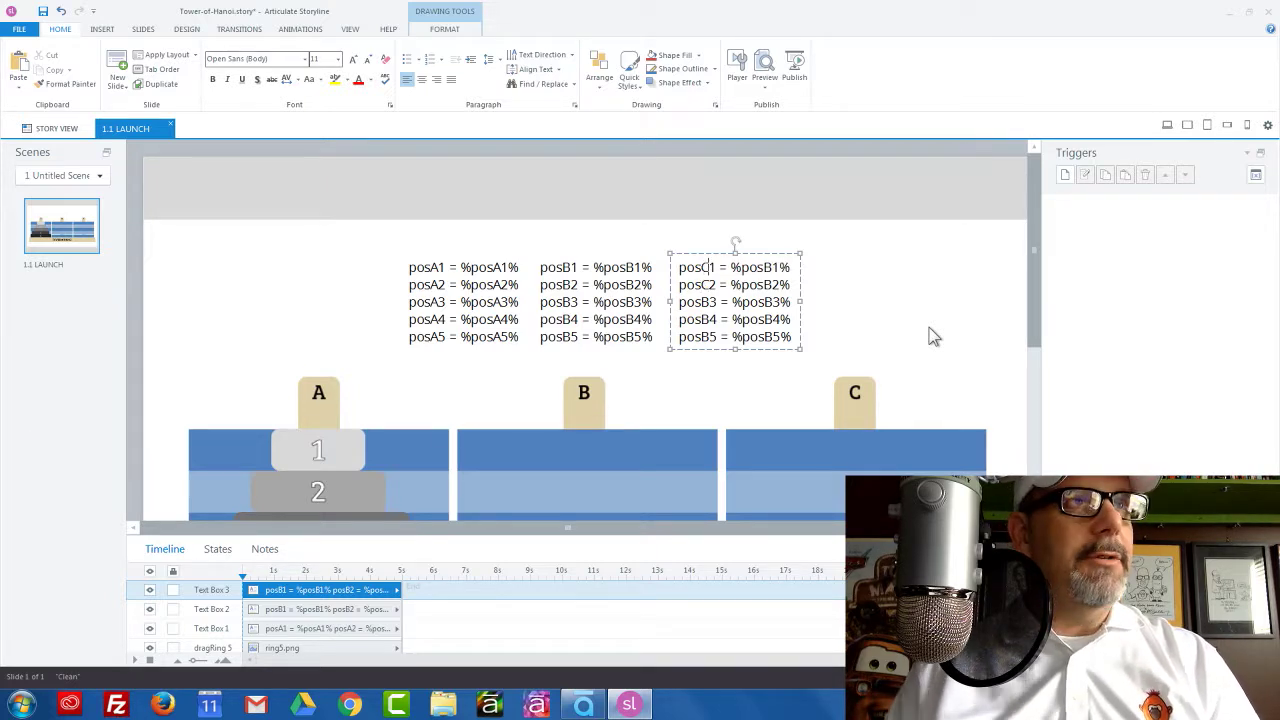
pyautogui.press('Down')
pyautogui.press('BackSpace')
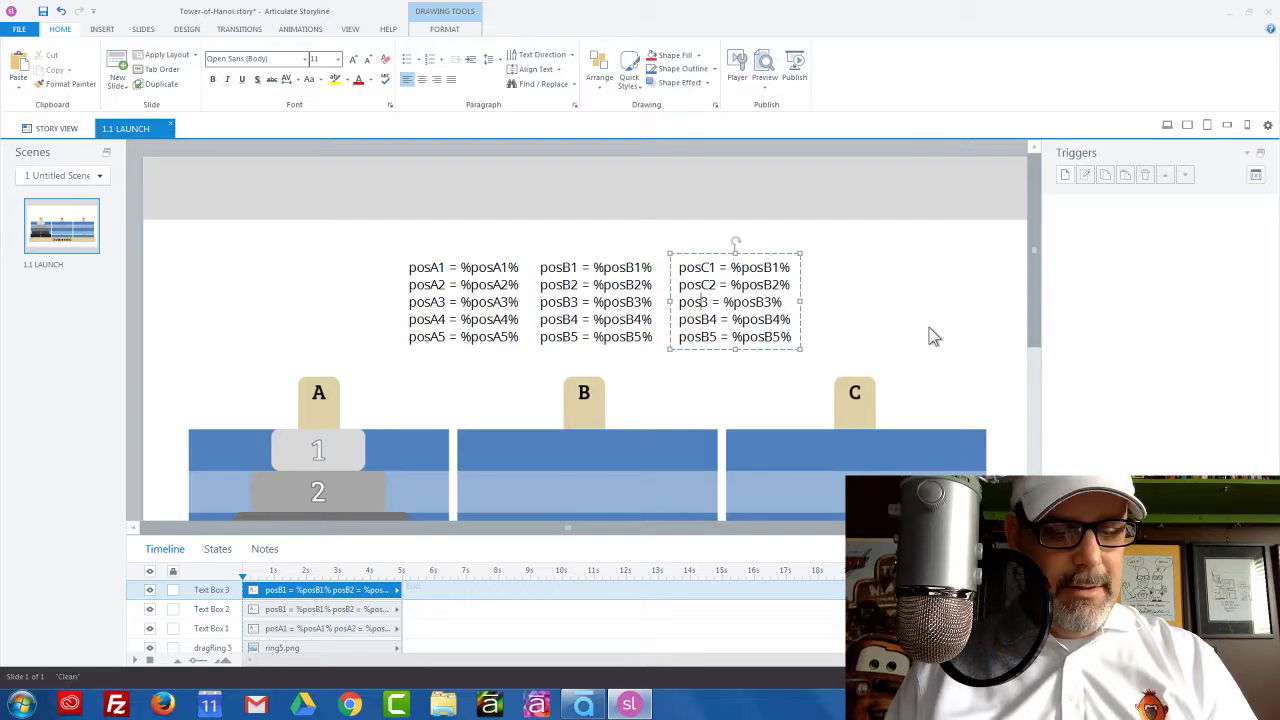
pyautogui.write('C')
pyautogui.press('BackSpace')
pyautogui.write('C')
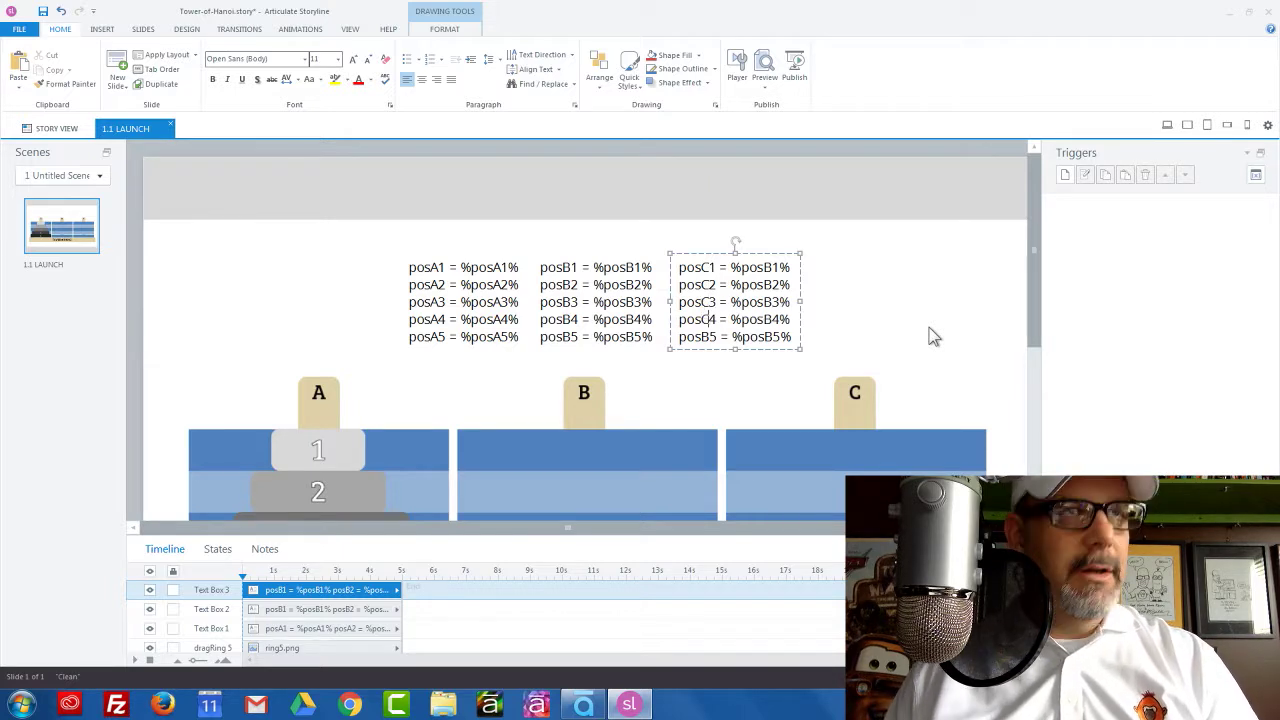
pyautogui.press('BackSpace')
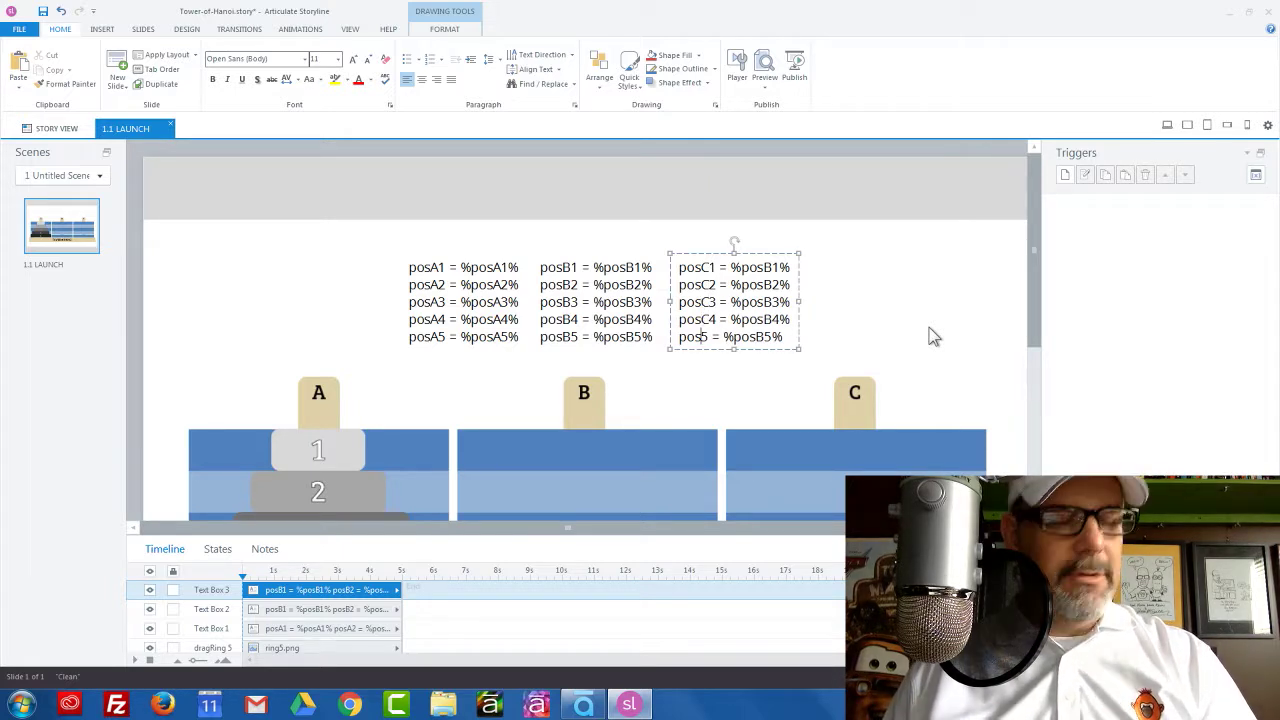
pyautogui.write('C')
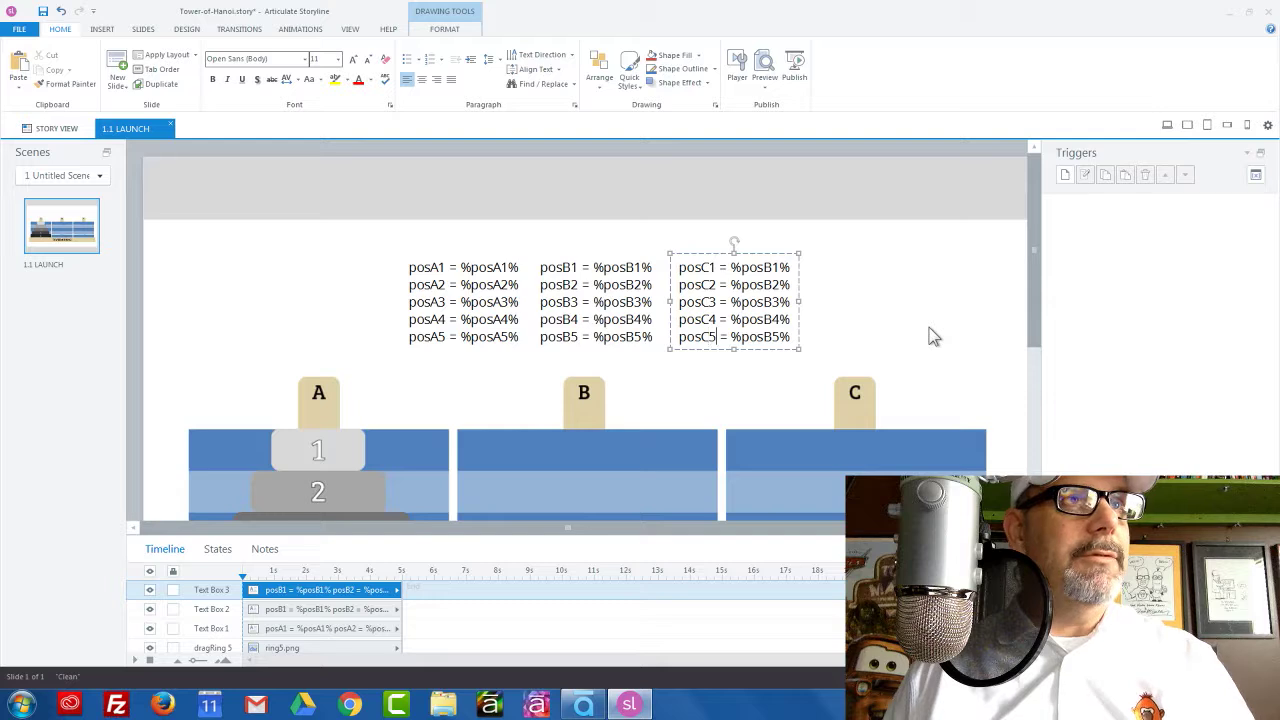
pyautogui.press('Right')
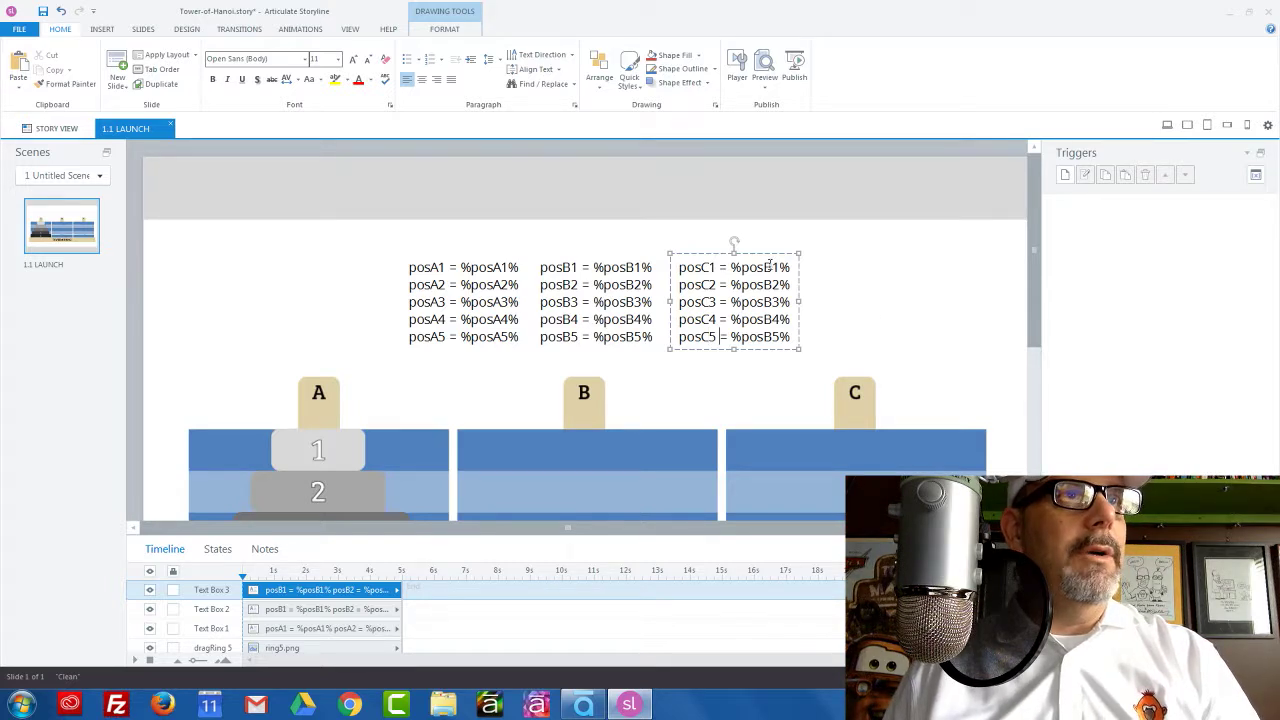
# Step: Change the five variable references in the third text box to %posC1% through %posC5%
pyautogui.click(769, 266)
pyautogui.press('BackSpace')
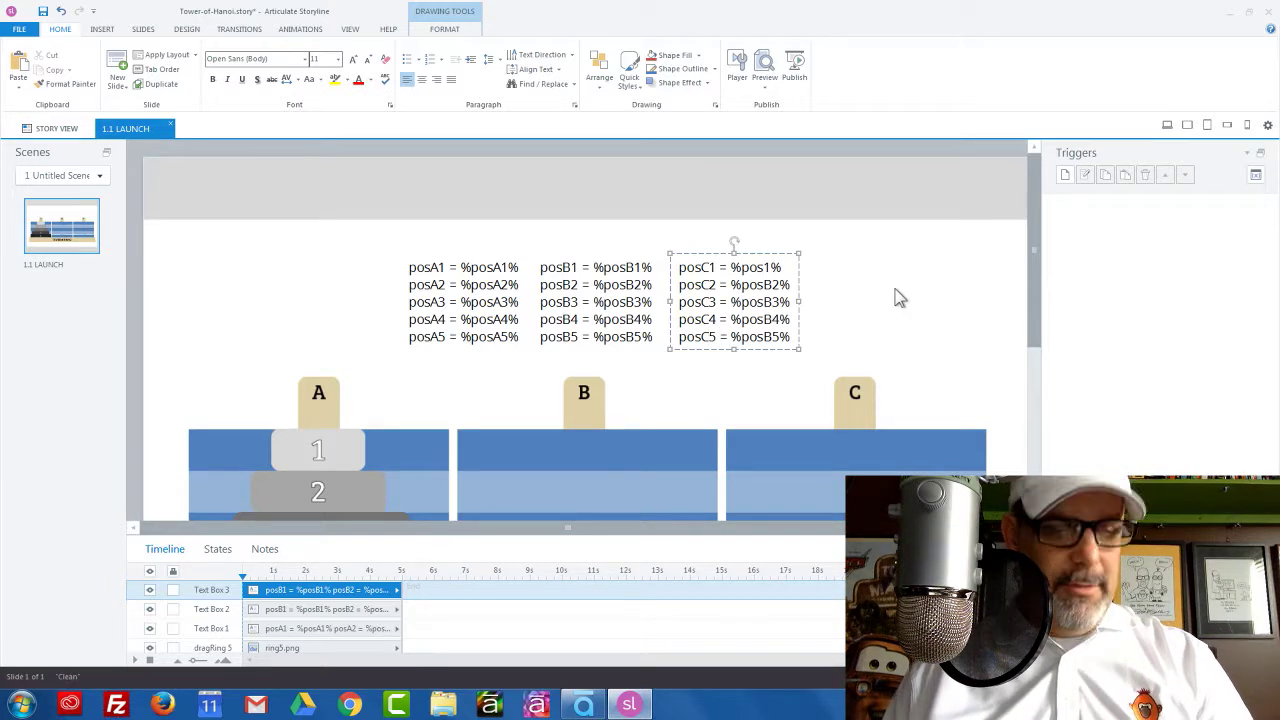
pyautogui.write('C')
pyautogui.press('Down')
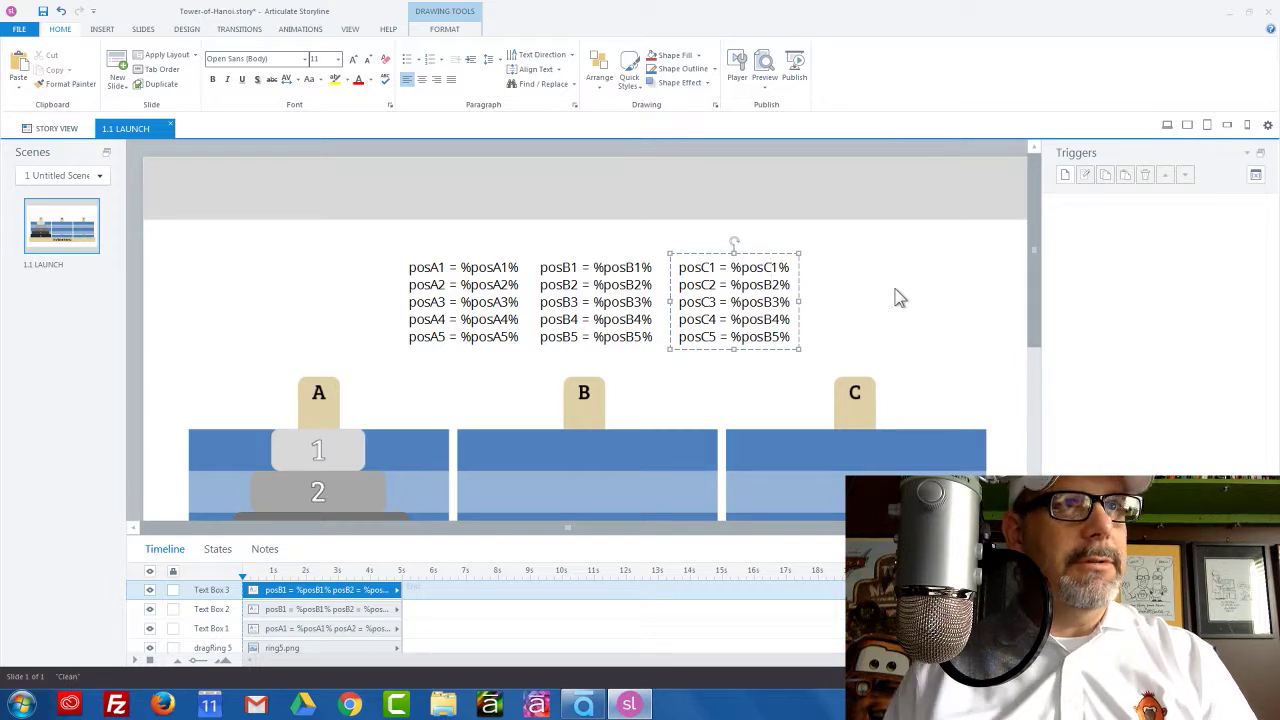
pyautogui.press('BackSpace')
pyautogui.write('C')
pyautogui.press('Down')
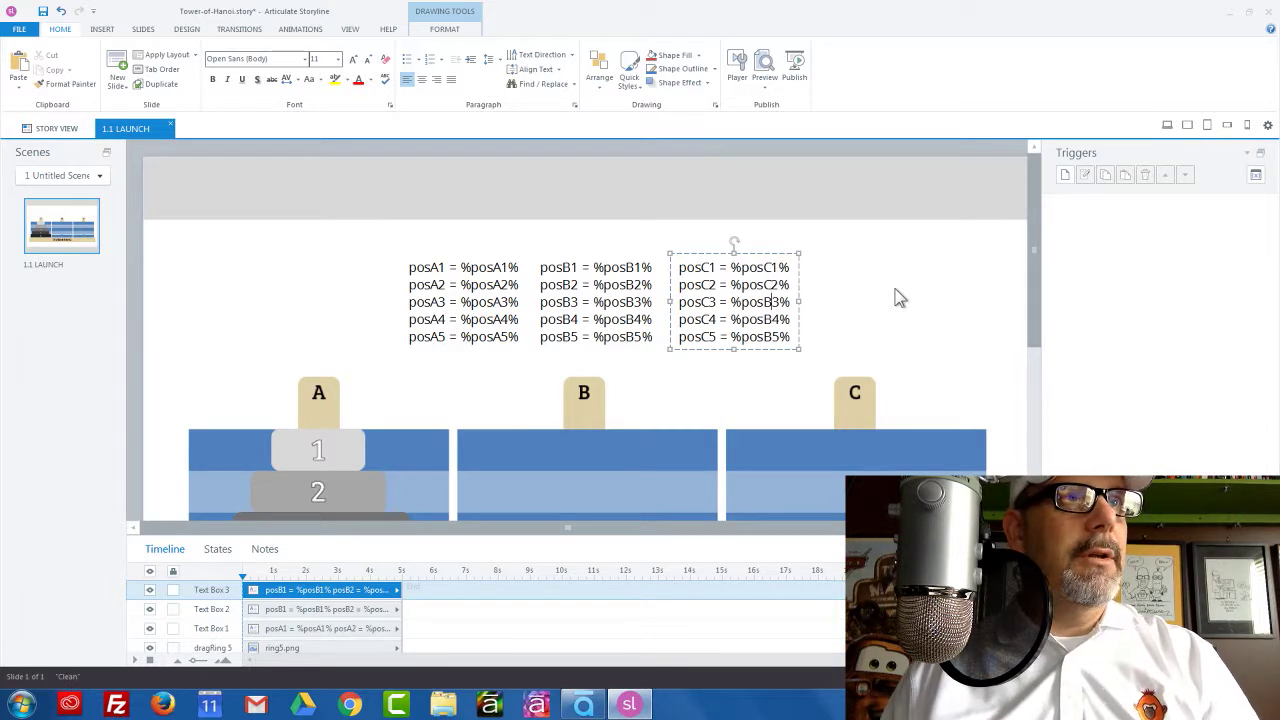
pyautogui.press('BackSpace')
pyautogui.write('C')
pyautogui.press('Down')
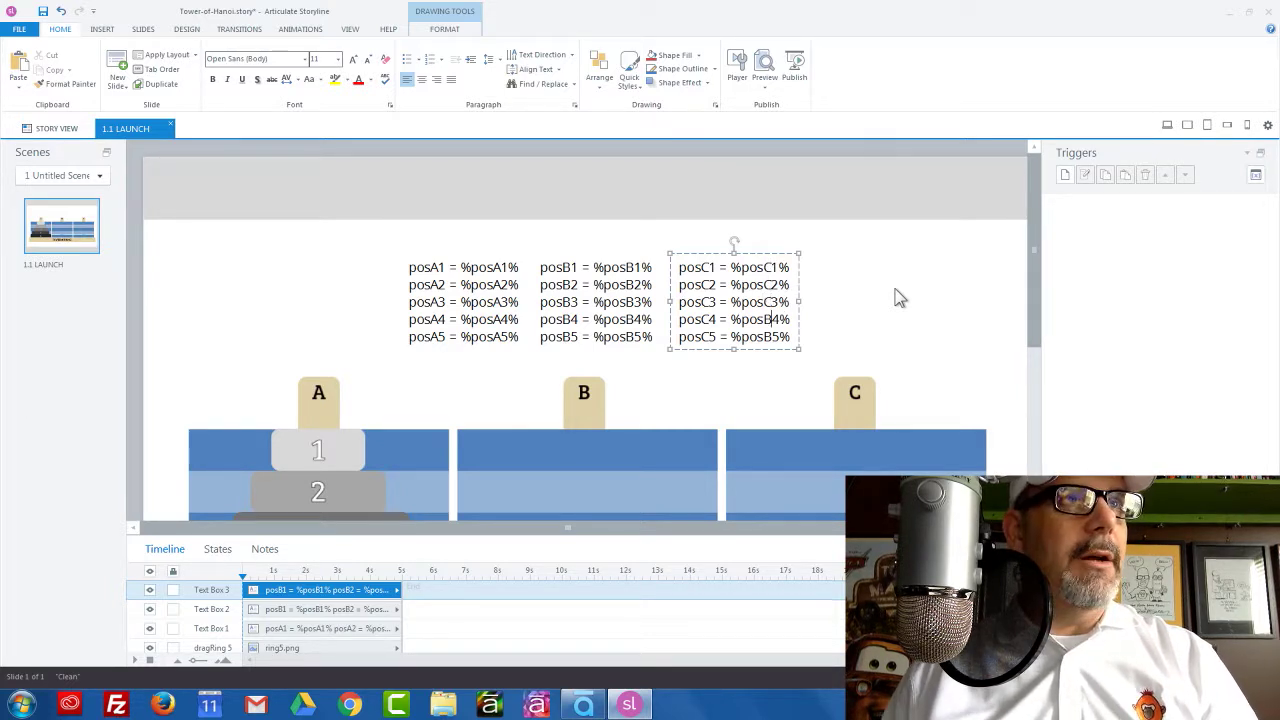
pyautogui.press('BackSpace')
pyautogui.write('C')
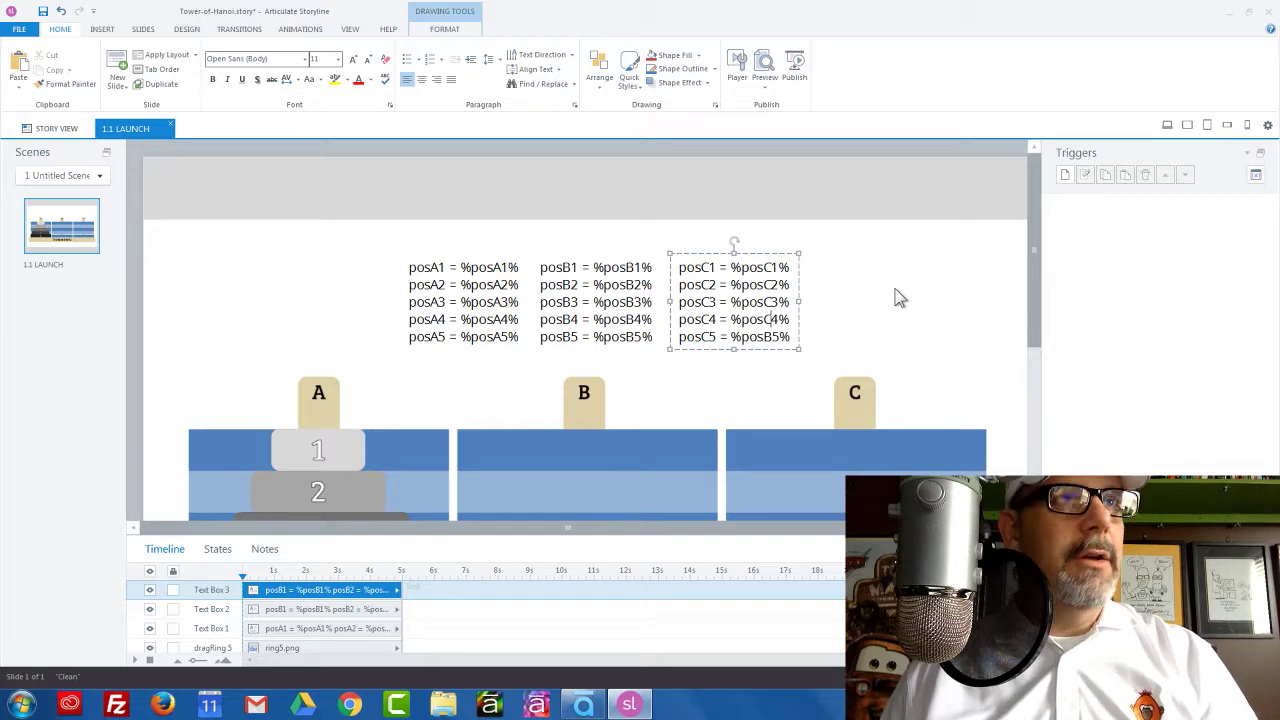
pyautogui.press('Down')
pyautogui.press('BackSpace')
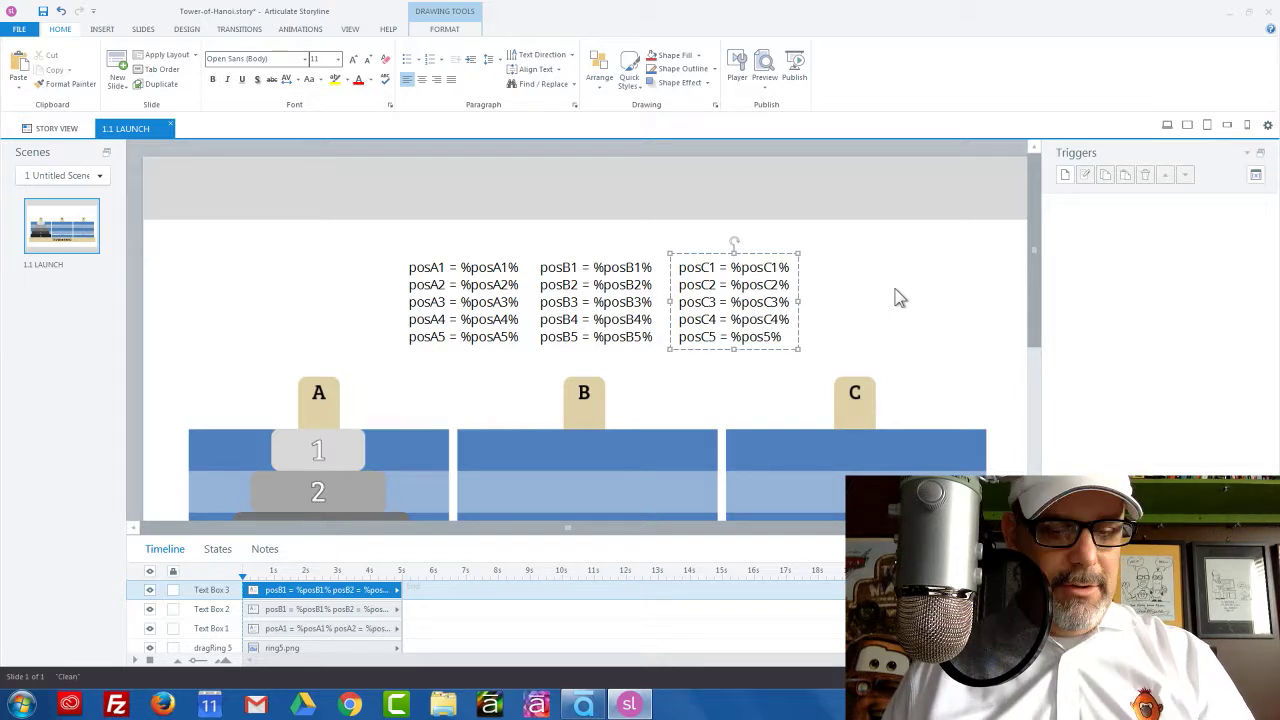
pyautogui.write('C')
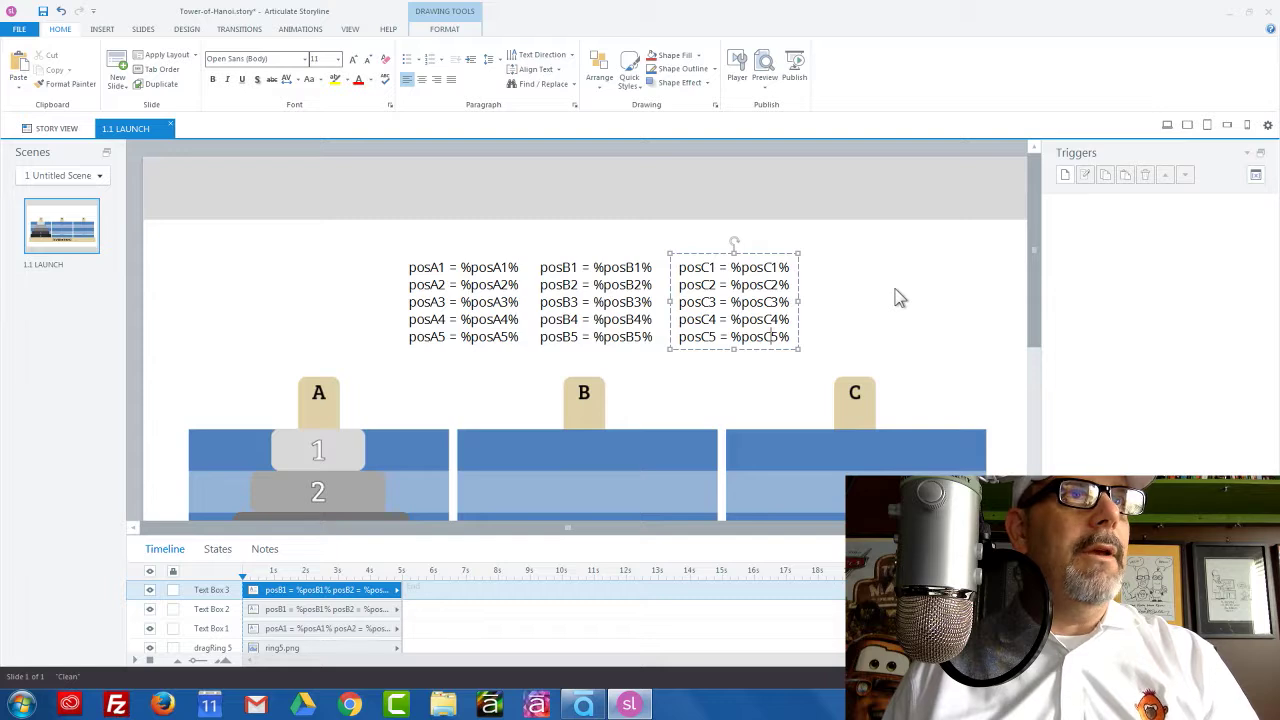
pyautogui.click(898, 297)
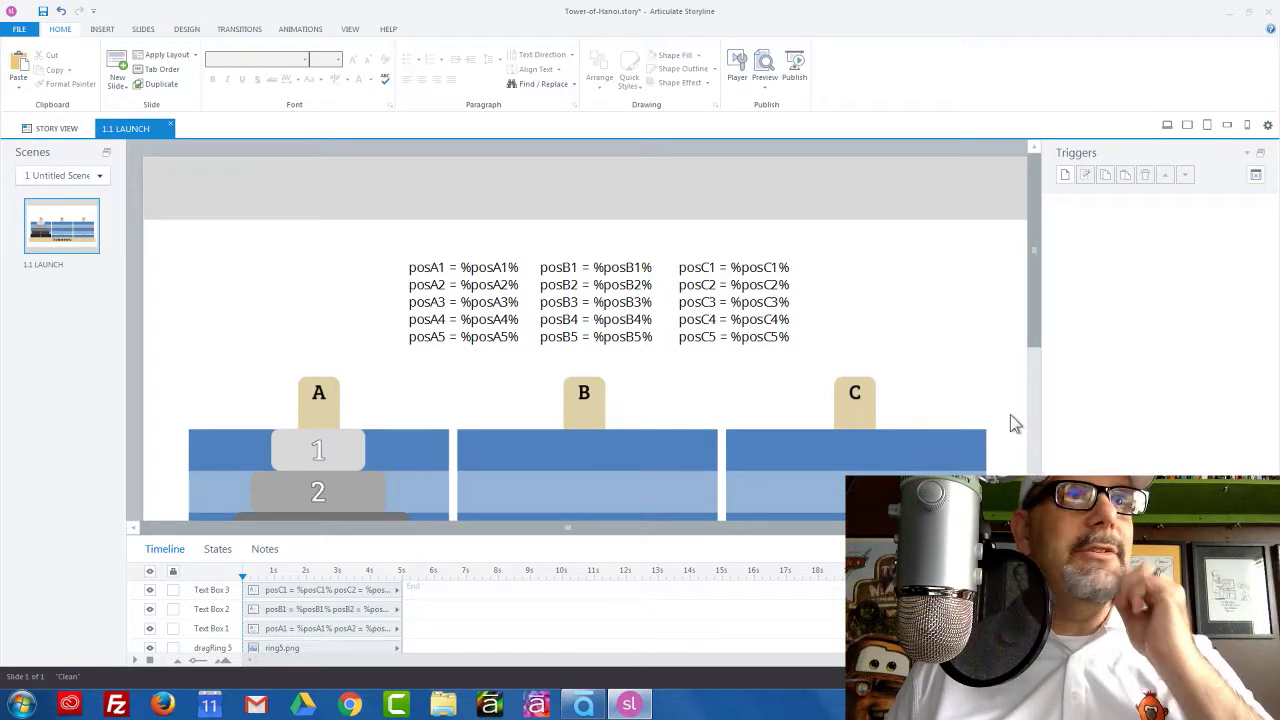
# Step: Select the posA, posB and posC text boxes together and nudge them slightly upward on the slide
pyautogui.click(729, 302)
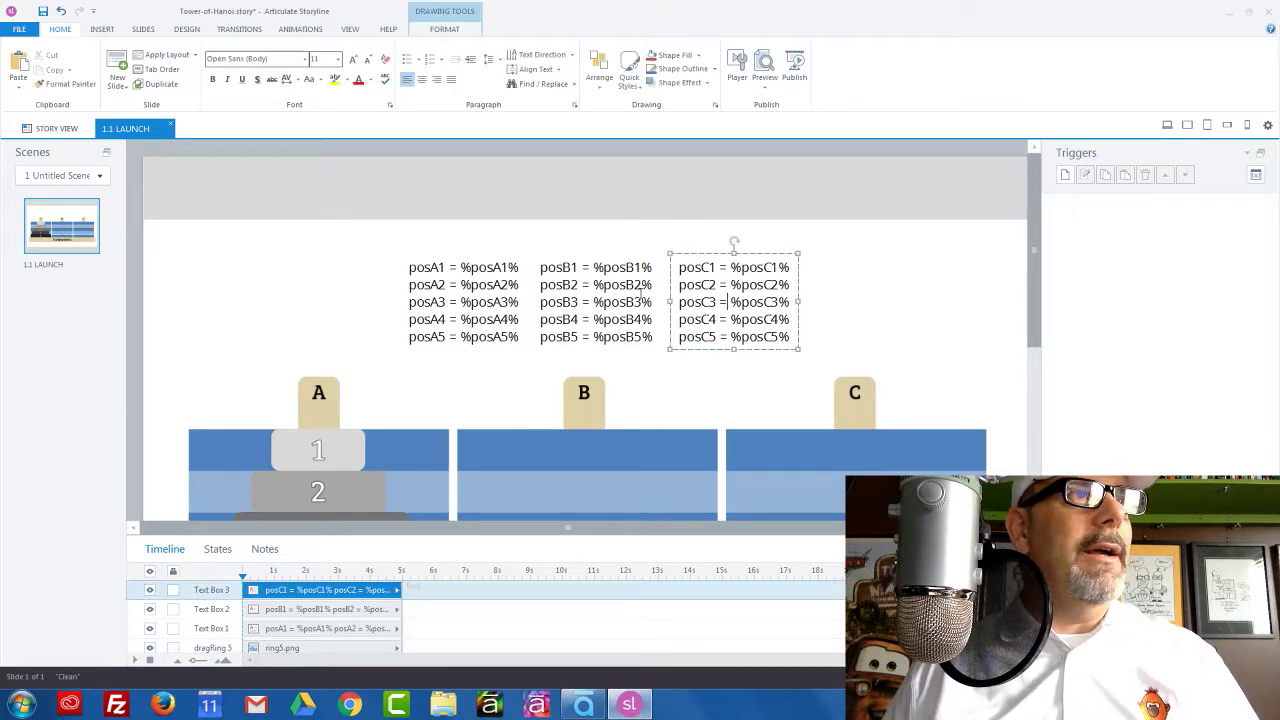
pyautogui.click(590, 285)
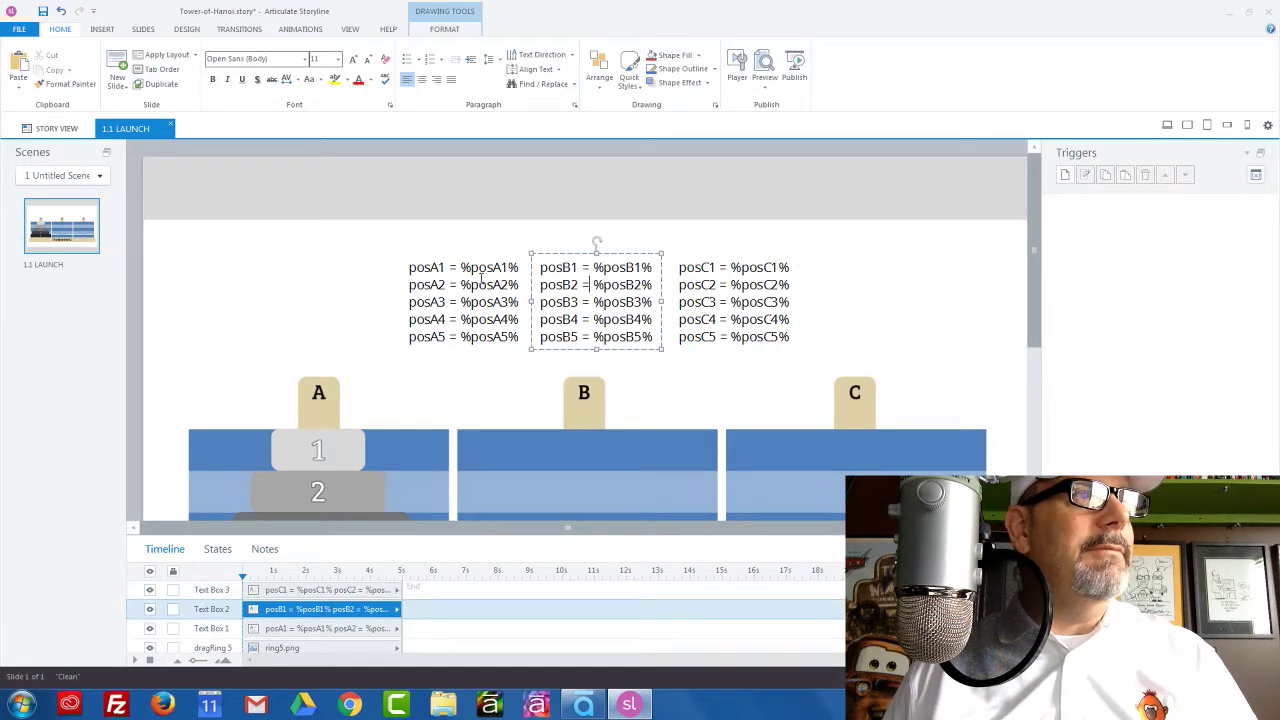
pyautogui.click(372, 234)
pyautogui.moveTo(372, 233); pyautogui.dragTo(920, 380)
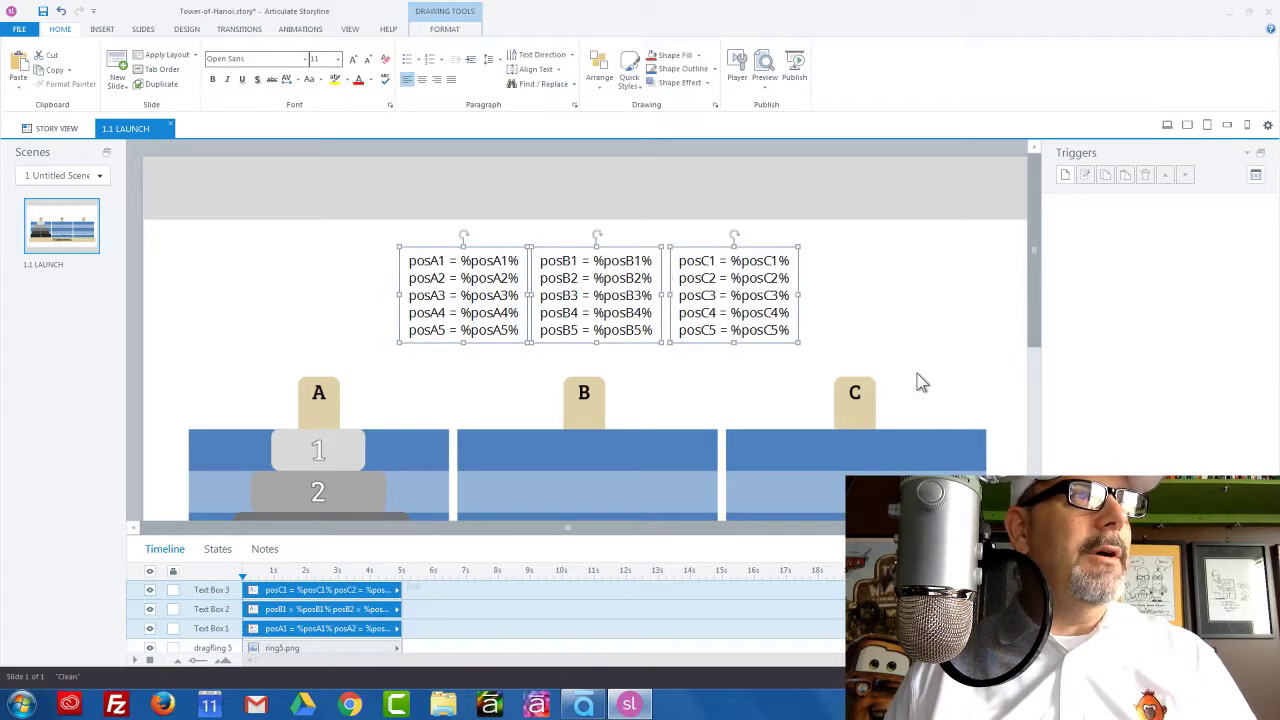
# Step: Nudge the three selected position text boxes further up, just below the slide's grey header band
pyautogui.press('Up')
pyautogui.press('Up')
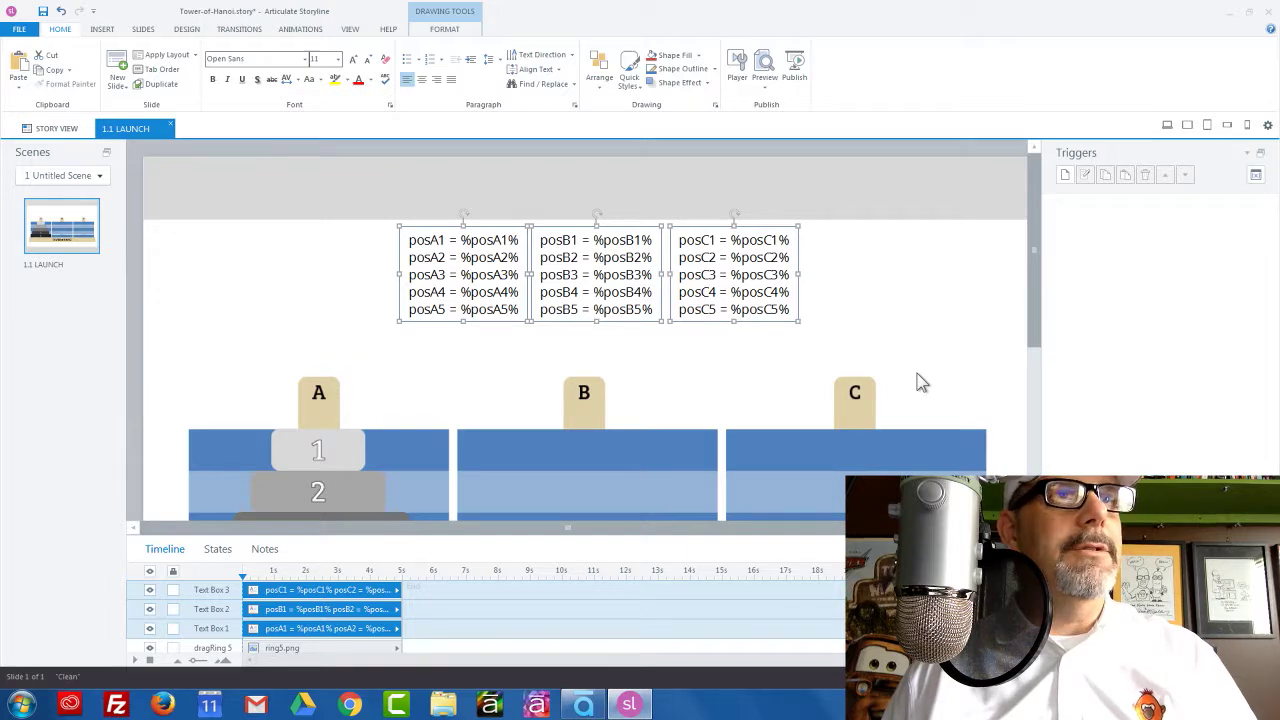
pyautogui.click(920, 381)
# Step: Group Text Box 1, Text Box 2 and Text Box 3 into a single object
pyautogui.scroll(-1, 1040, 375)
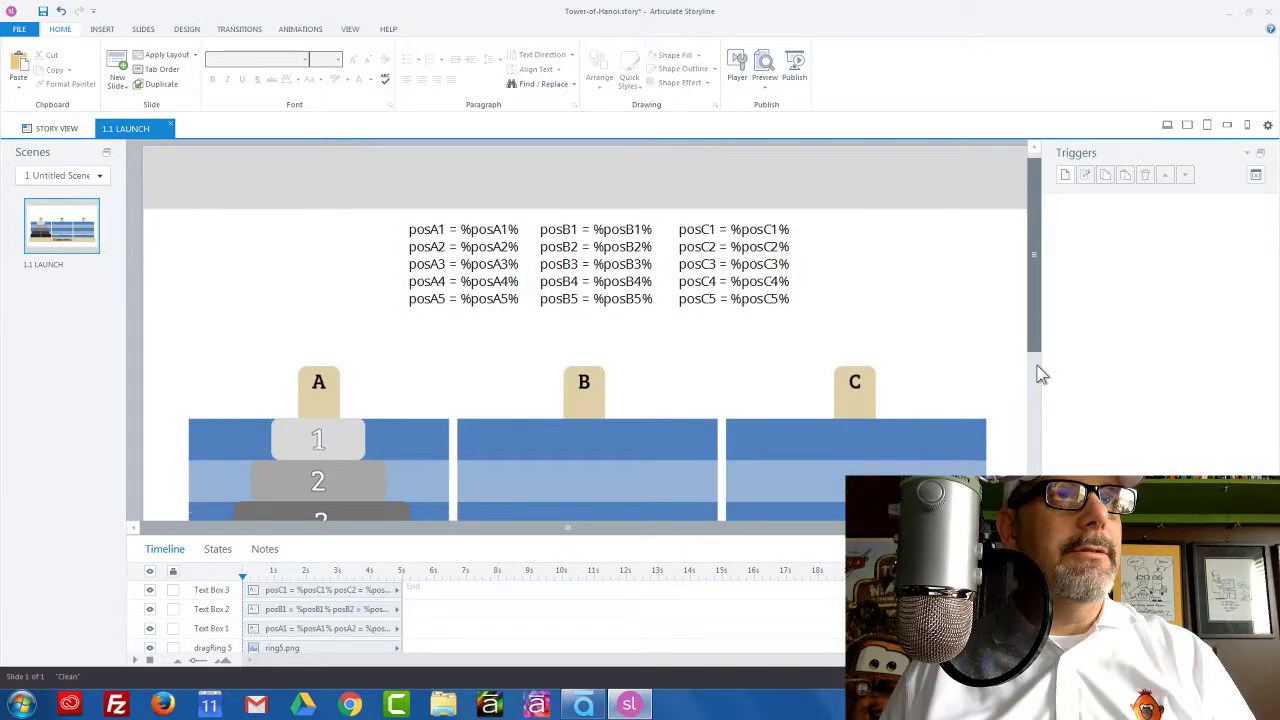
pyautogui.scroll(-3, 1040, 375)
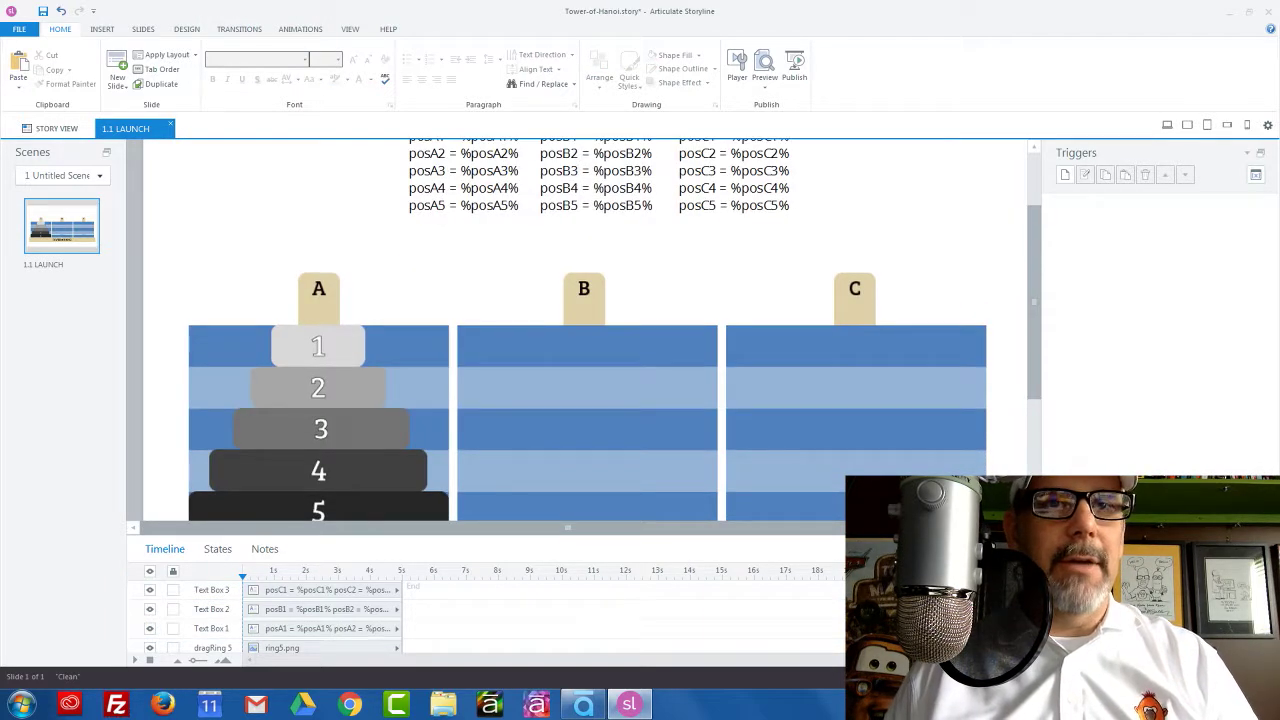
pyautogui.click(1267, 677)
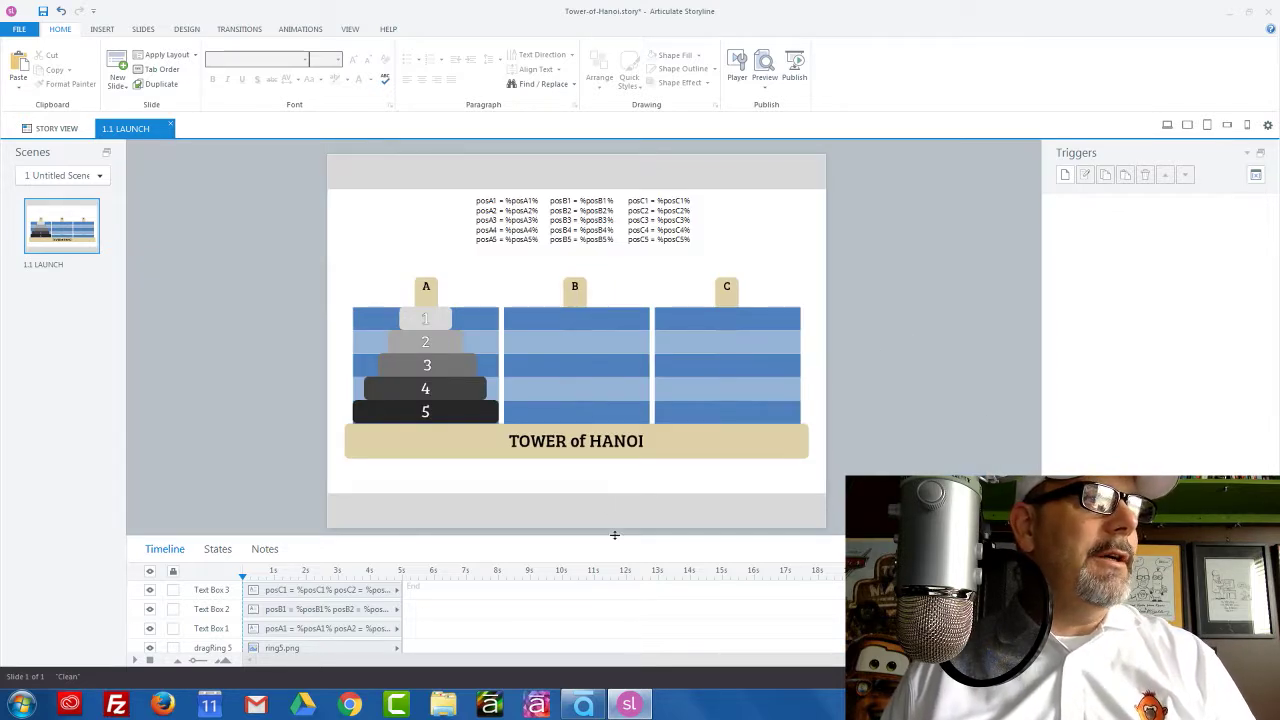
pyautogui.moveTo(612, 530); pyautogui.dragTo(565, 398)
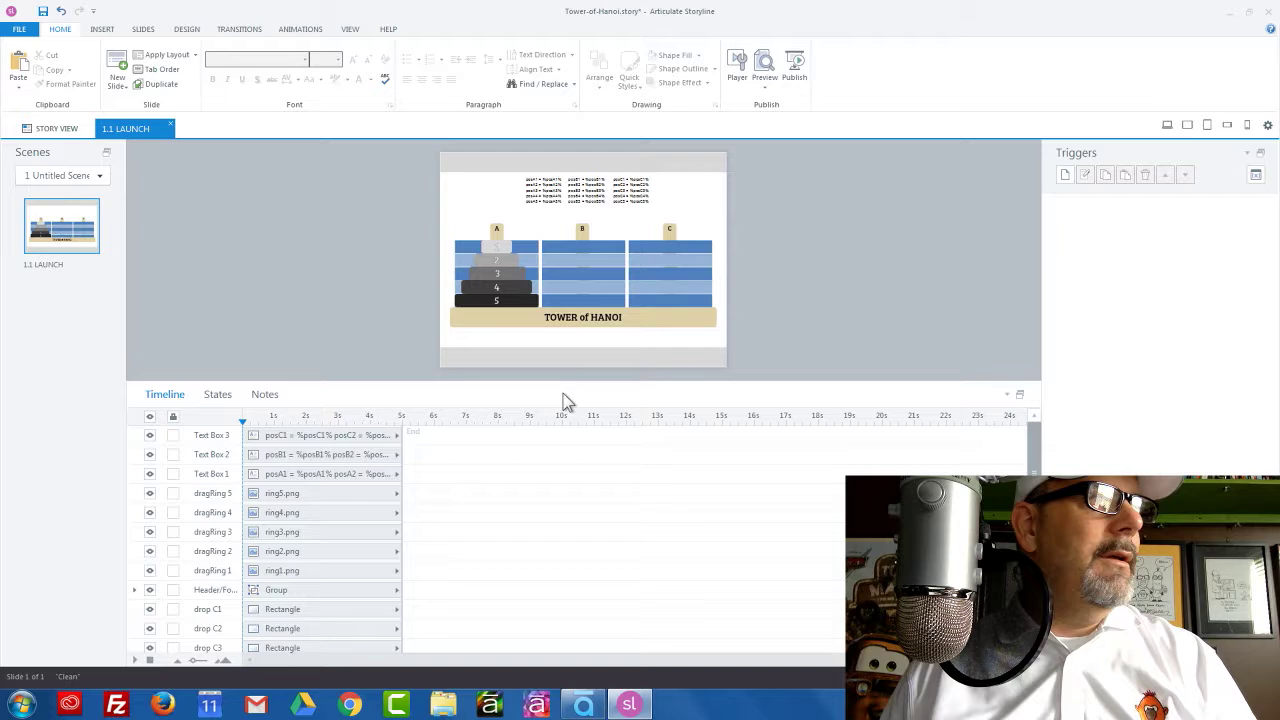
pyautogui.click(280, 475)
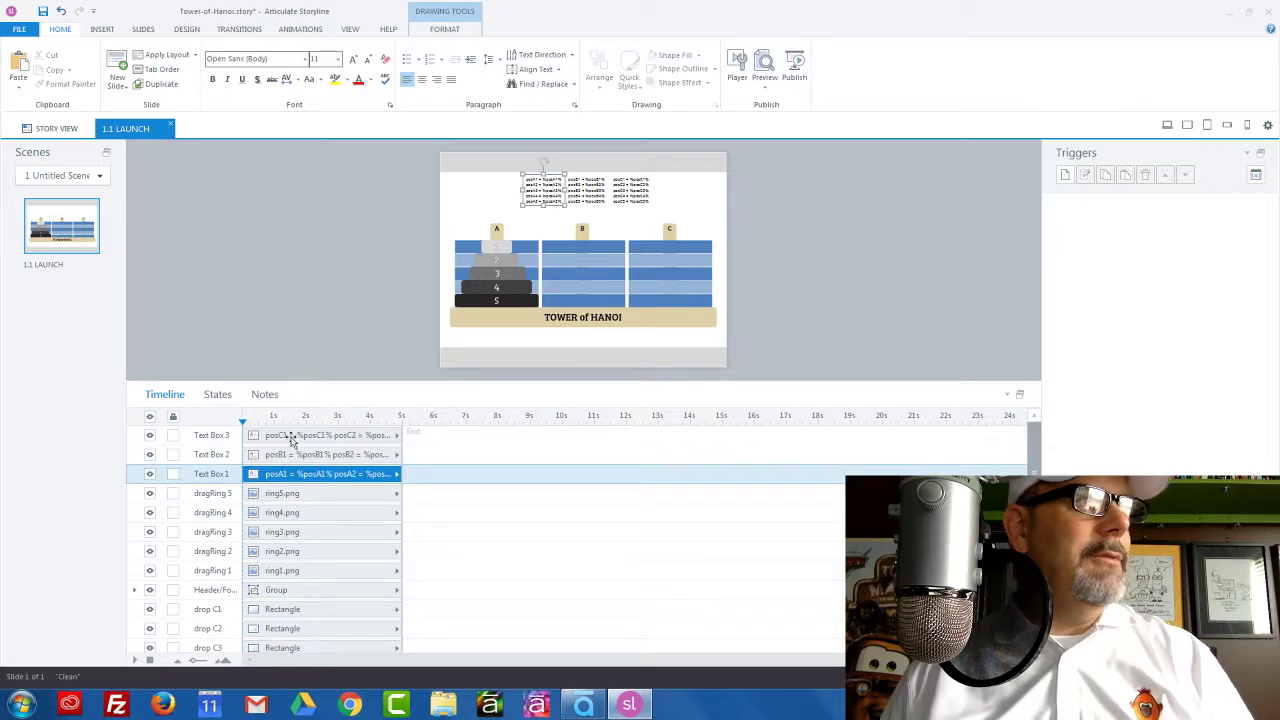
pyautogui.keyDown('shift'); pyautogui.click(290, 436); pyautogui.keyUp('shift')
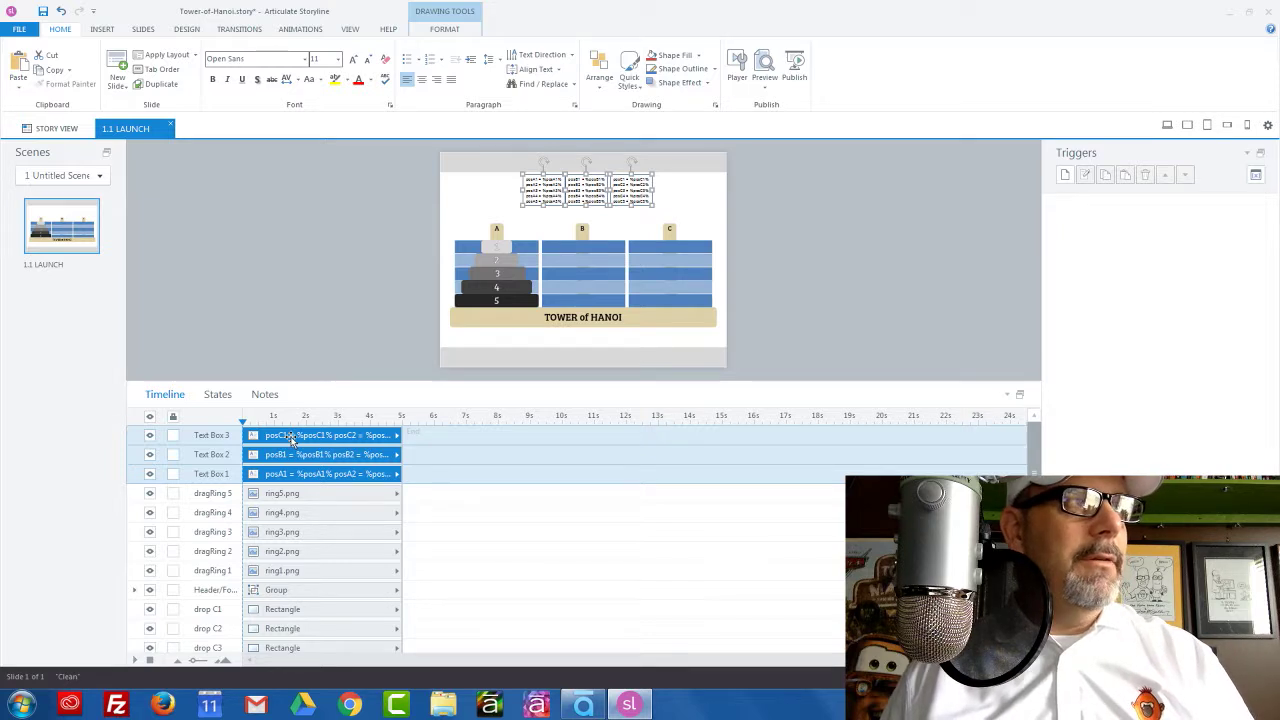
pyautogui.rightClick(627, 209)
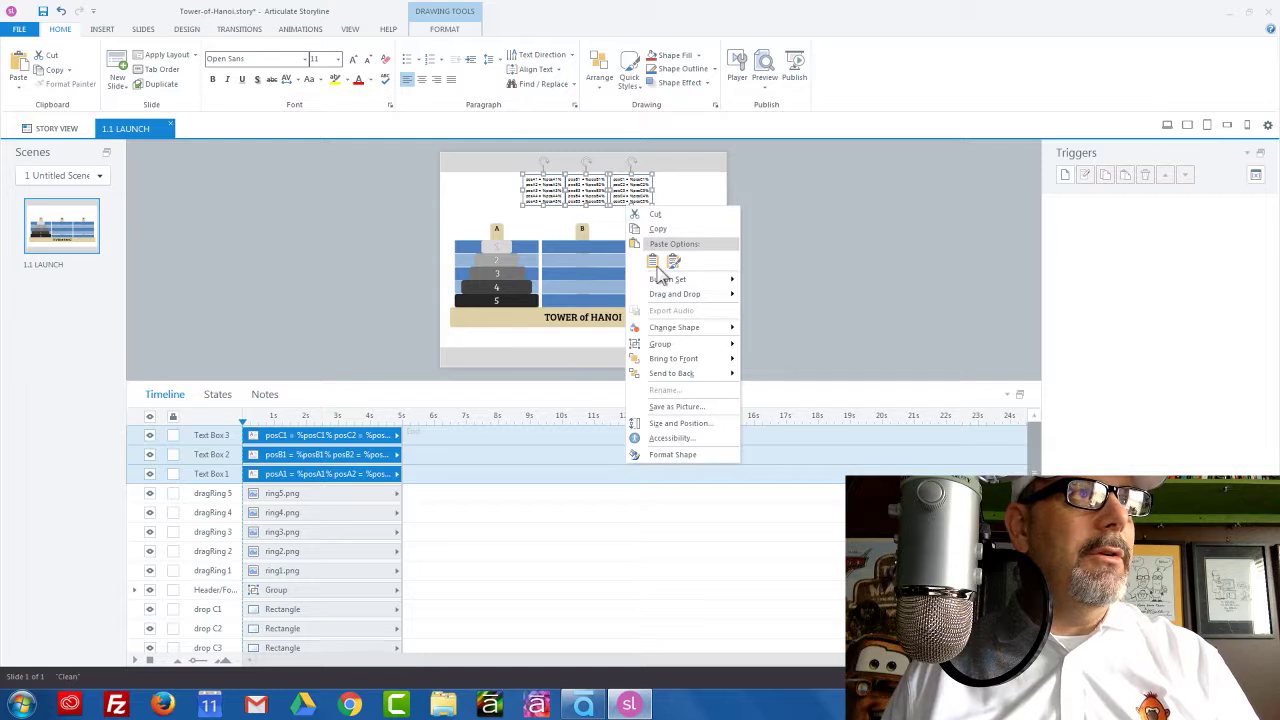
pyautogui.moveTo(679, 292)
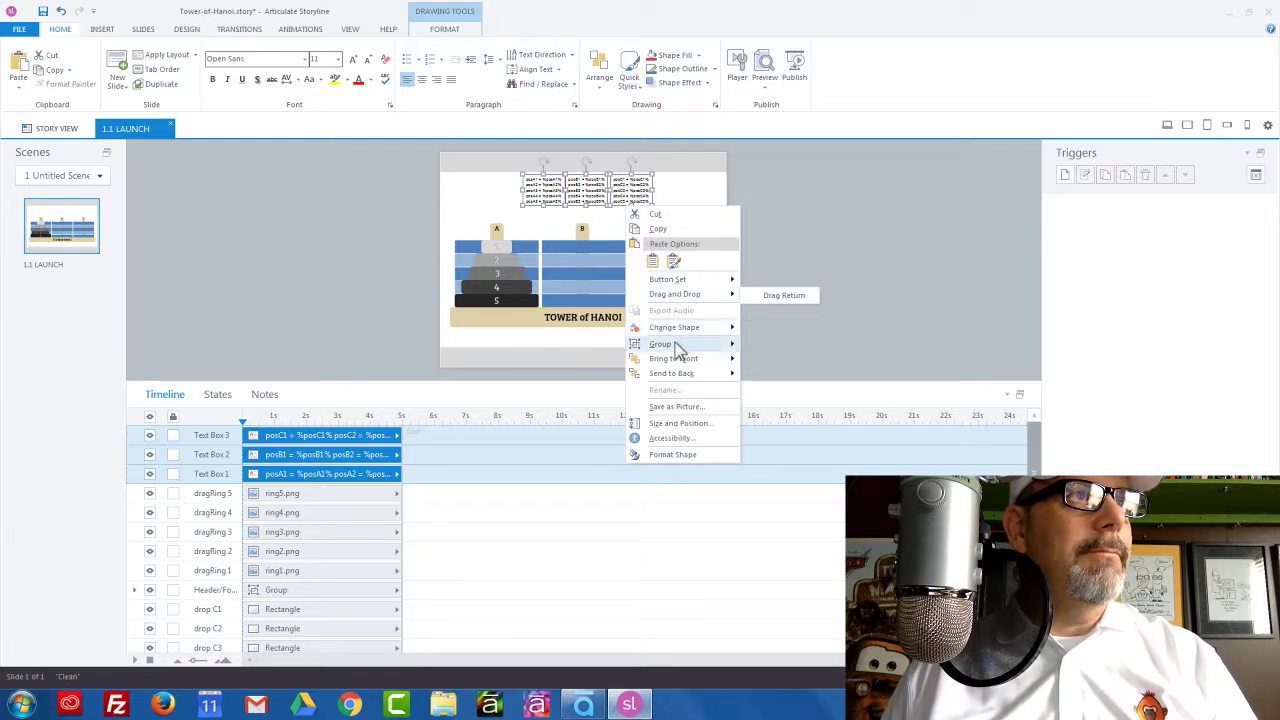
pyautogui.moveTo(714, 350)
pyautogui.click(770, 346)
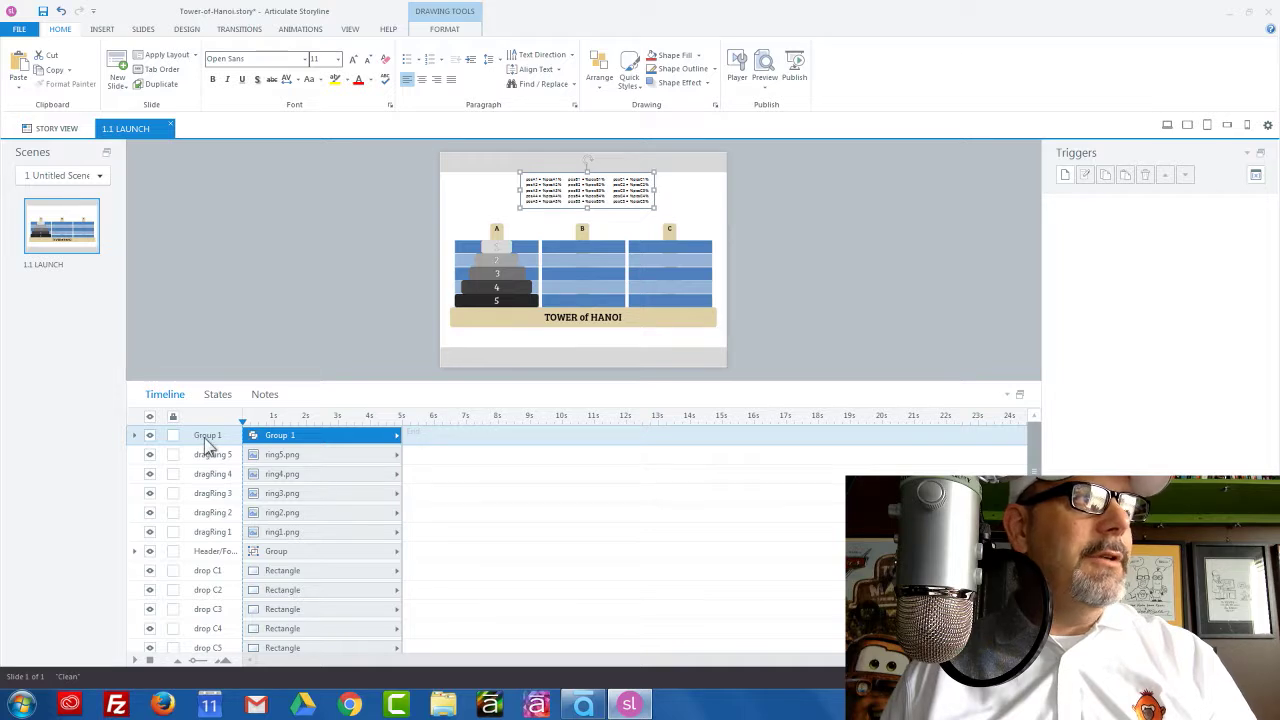
# Step: Rename the new text box group as listeners
pyautogui.doubleClick(206, 436)
pyautogui.write('listeners')
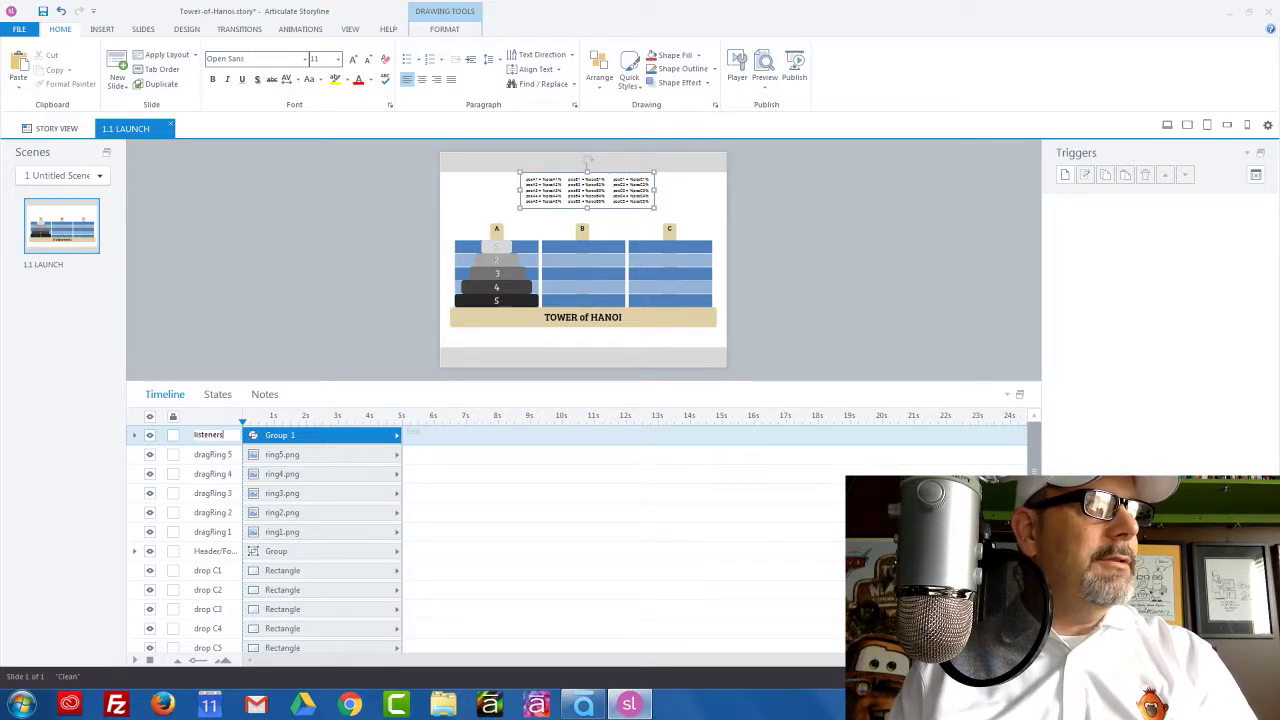
pyautogui.press('Return')
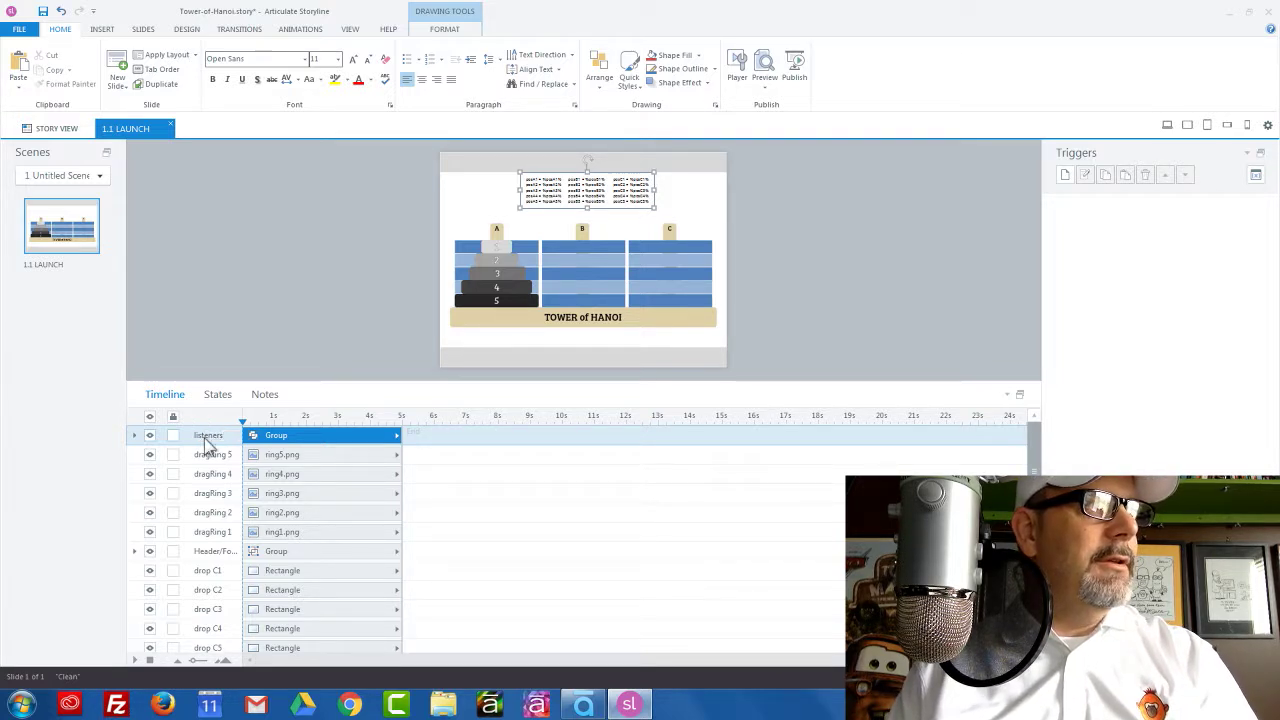
# Step: Hide the listeners group and show it again
pyautogui.click(150, 437)
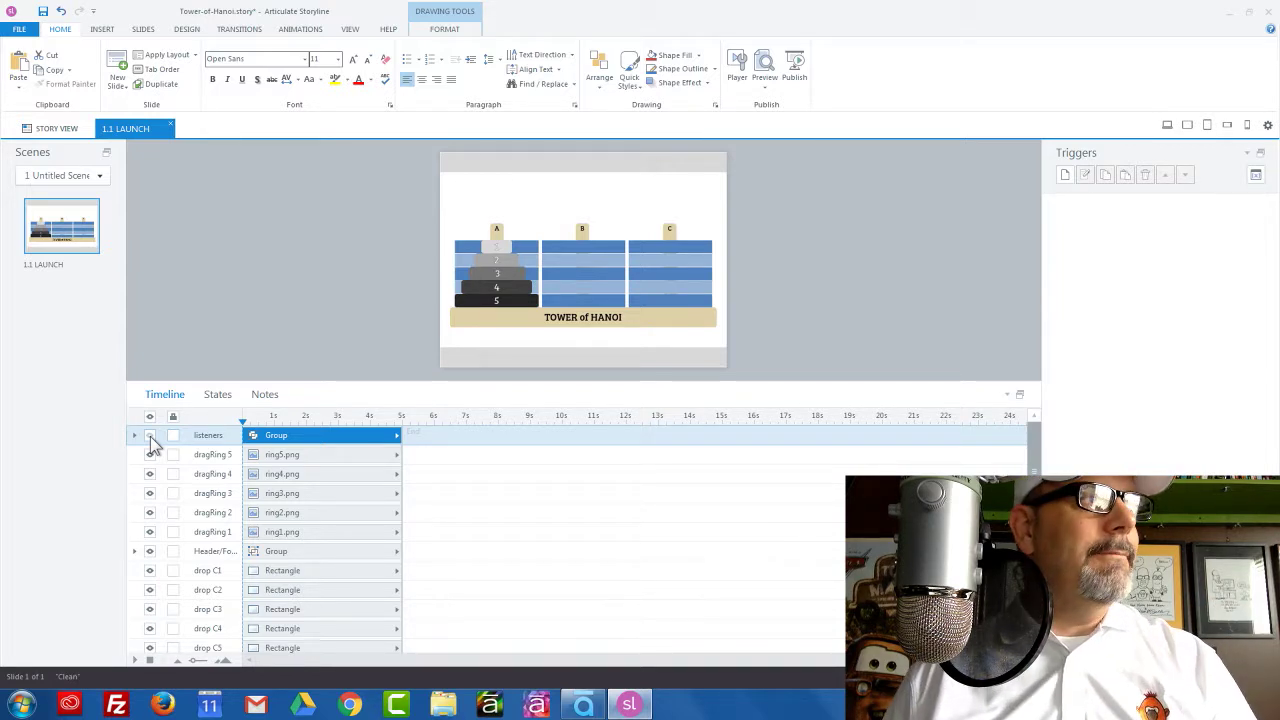
pyautogui.click(150, 437)
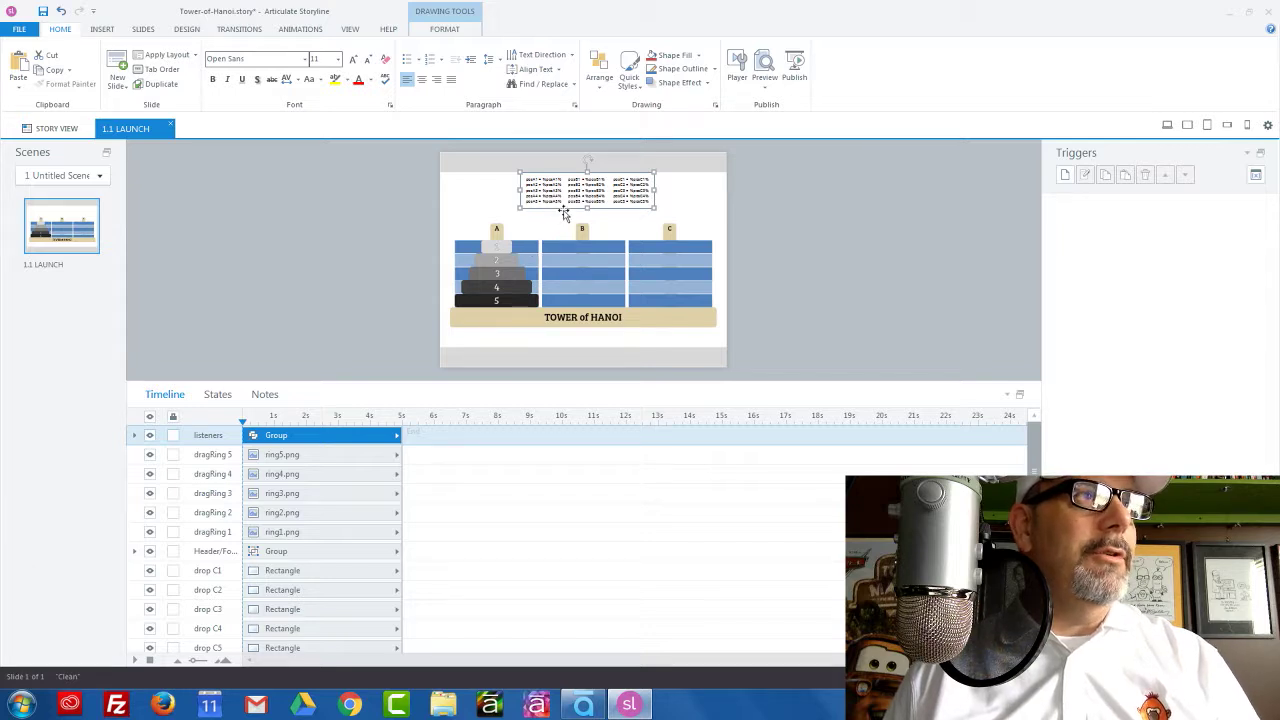
# Step: Move the listeners group off the slide and back, centering it in the white area above the towers
pyautogui.moveTo(566, 207); pyautogui.dragTo(334, 223)
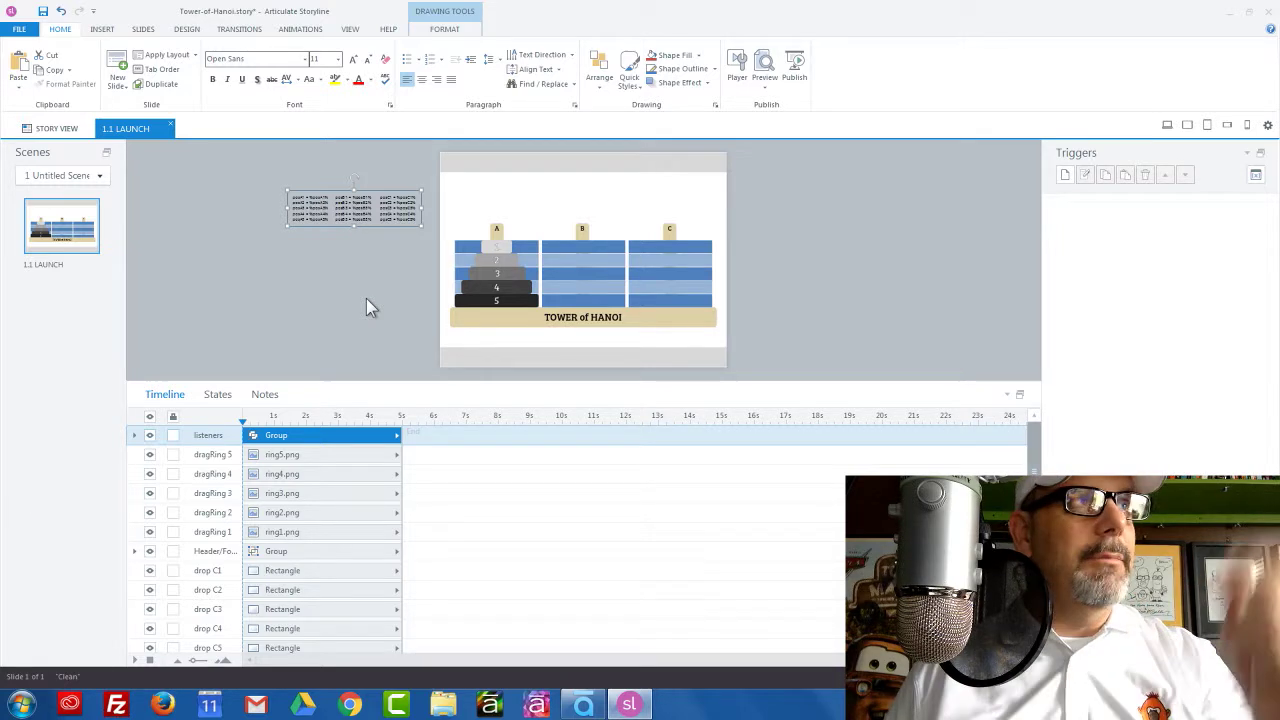
pyautogui.moveTo(330, 226); pyautogui.dragTo(562, 220)
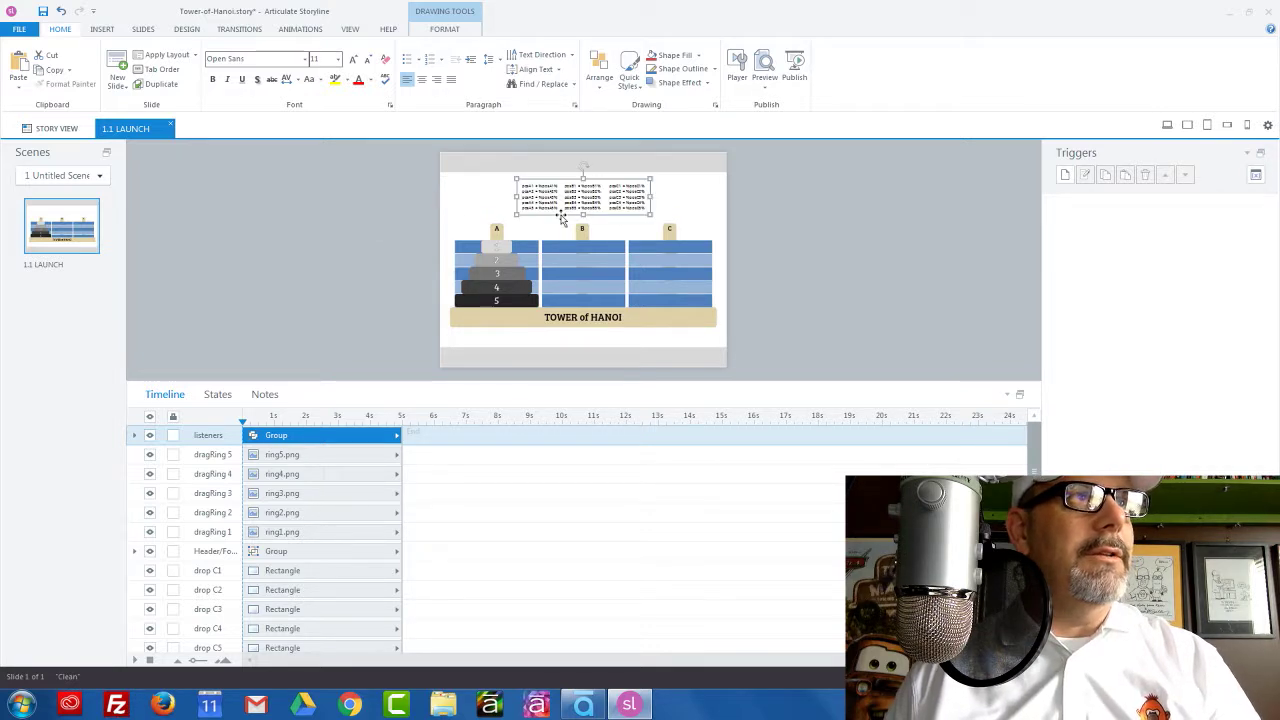
pyautogui.click(388, 234)
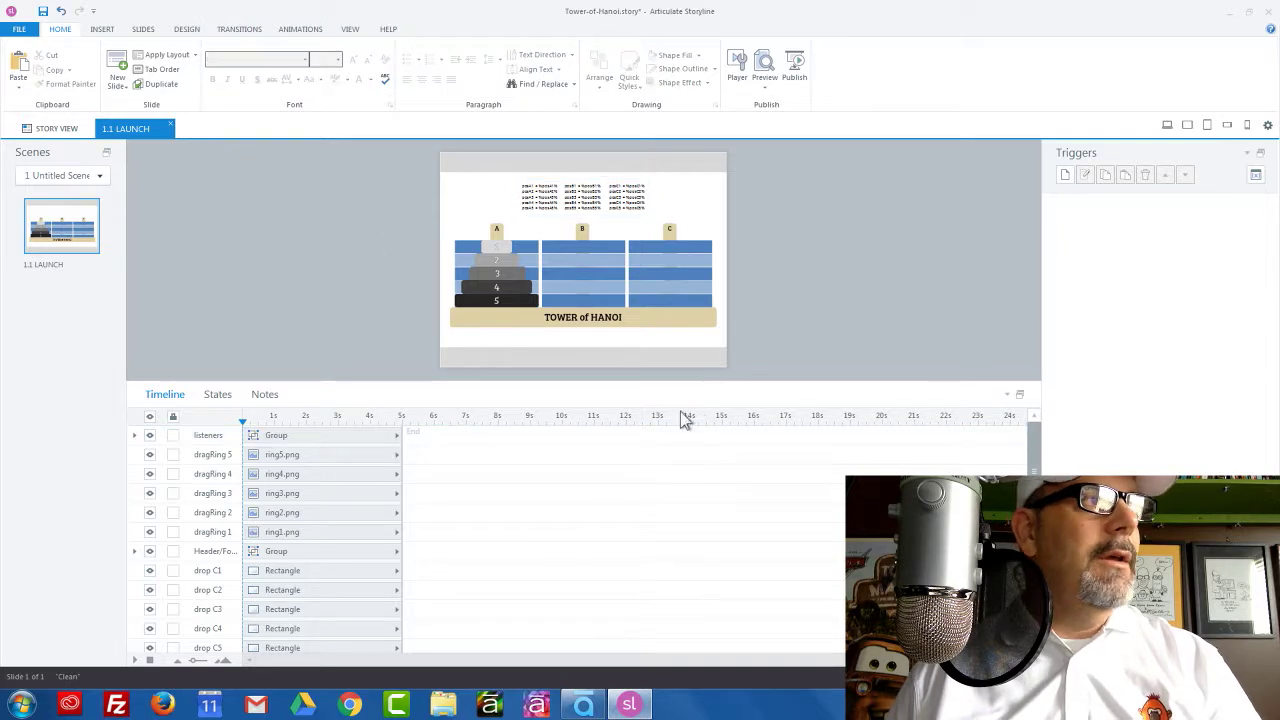
# Step: Look through the slide's timeline objects, from the listeners group and drag rings down to the drop rectangles
pyautogui.click(306, 512)
pyautogui.scroll(-2, 307, 515)
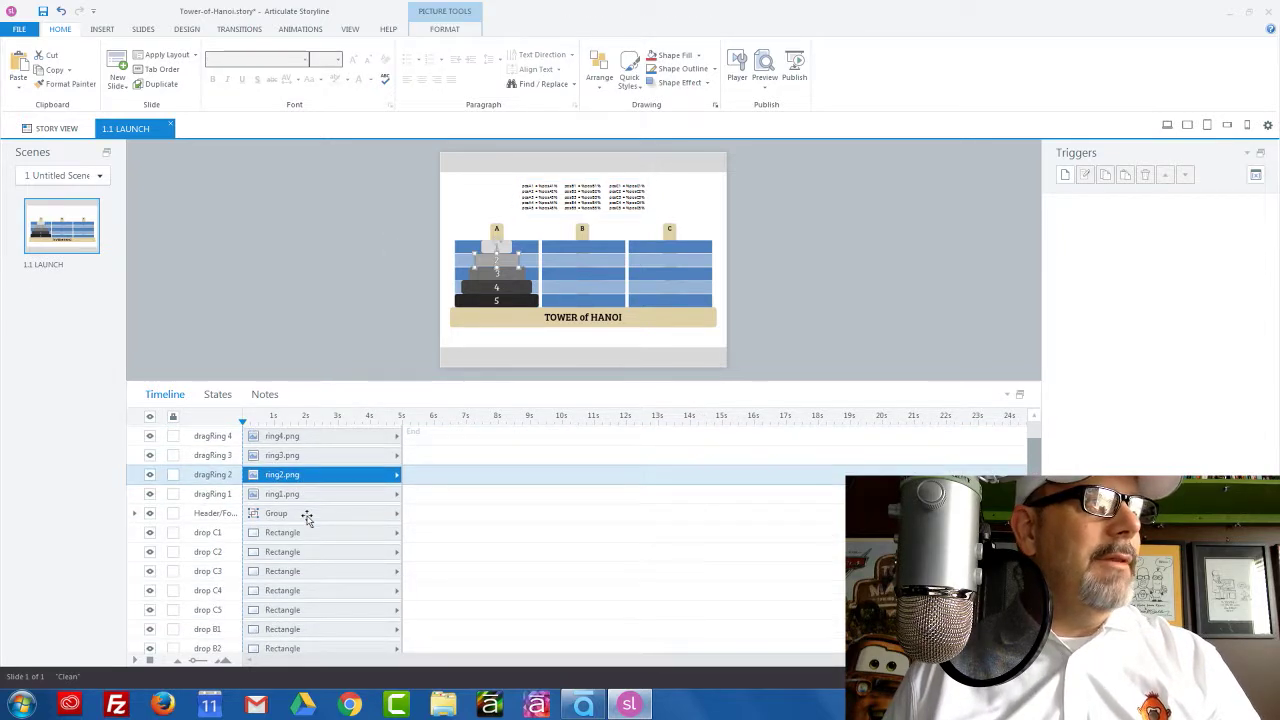
pyautogui.click(307, 514)
pyautogui.scroll(-1, 307, 517)
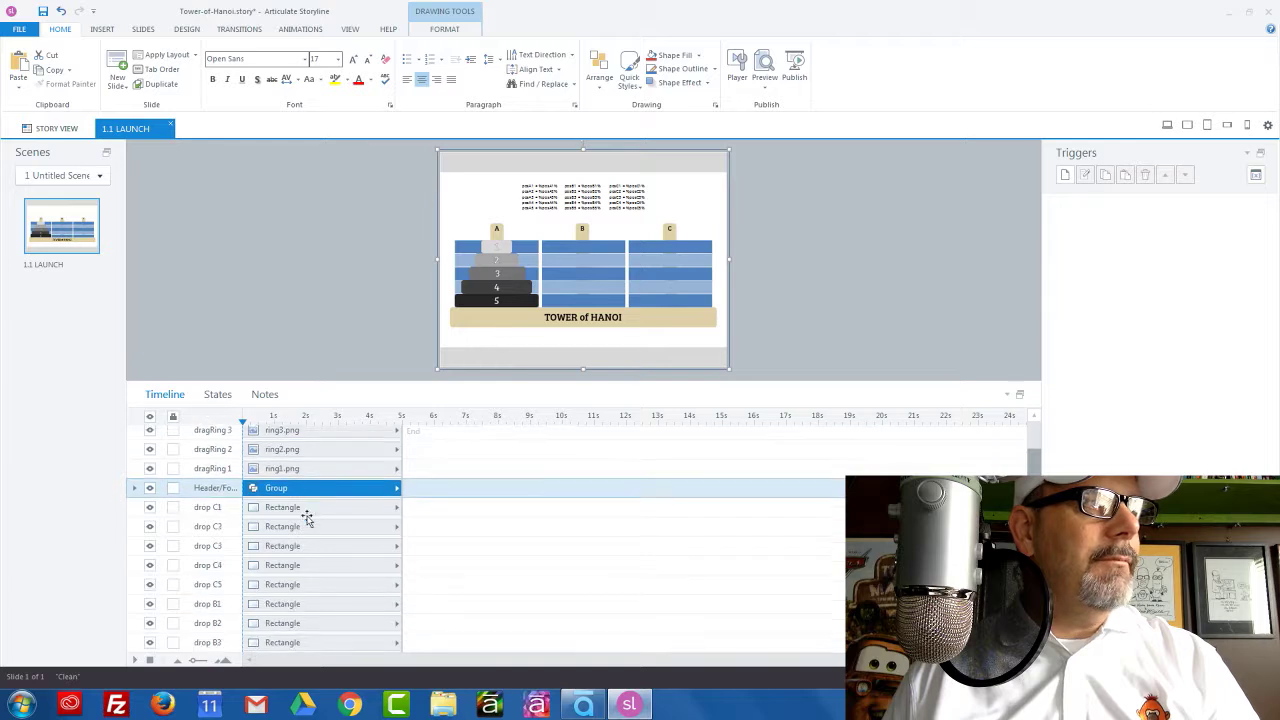
pyautogui.scroll(-9, 307, 517)
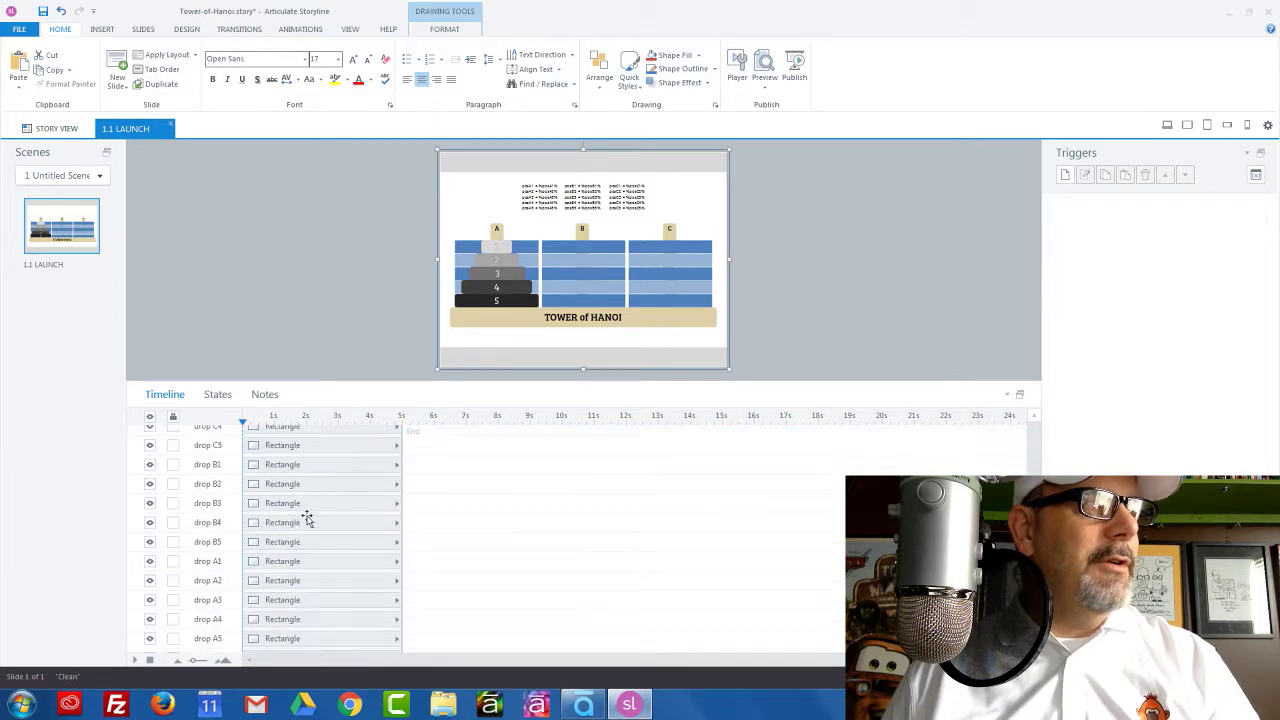
pyautogui.scroll(3, 307, 517)
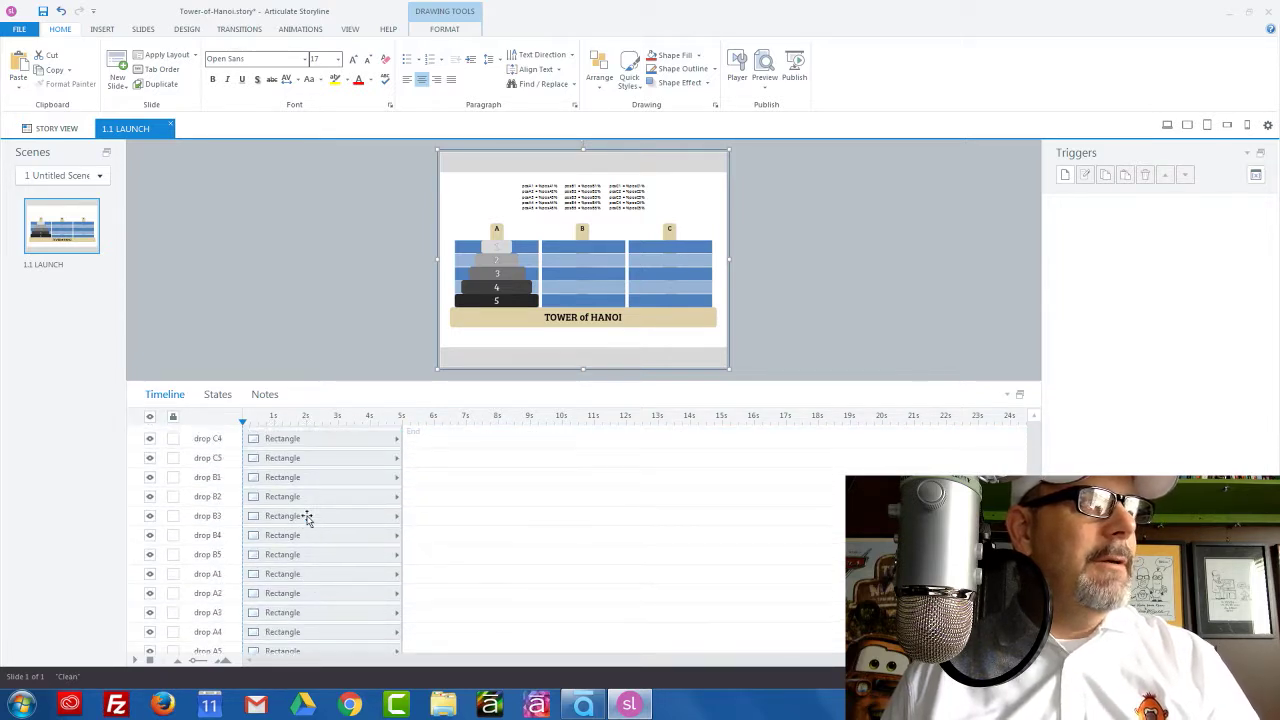
pyautogui.scroll(7, 307, 517)
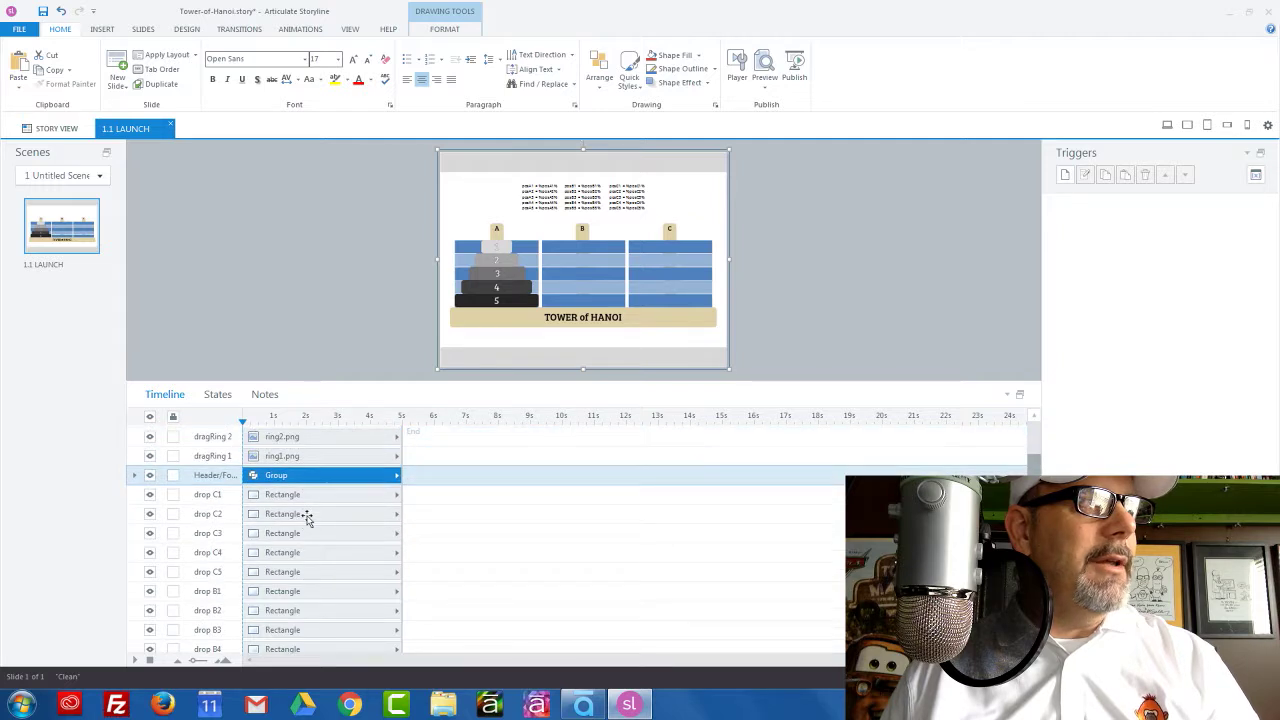
pyautogui.scroll(2, 307, 517)
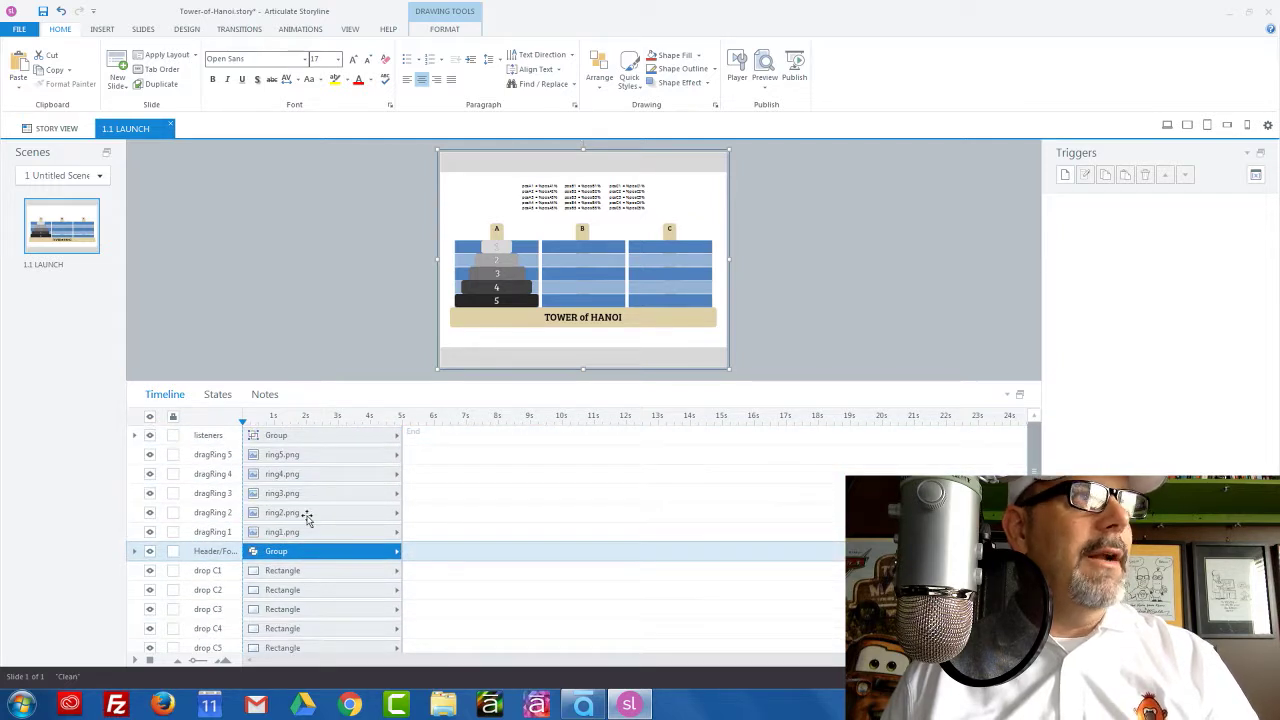
pyautogui.moveTo(397, 384); pyautogui.dragTo(395, 624)
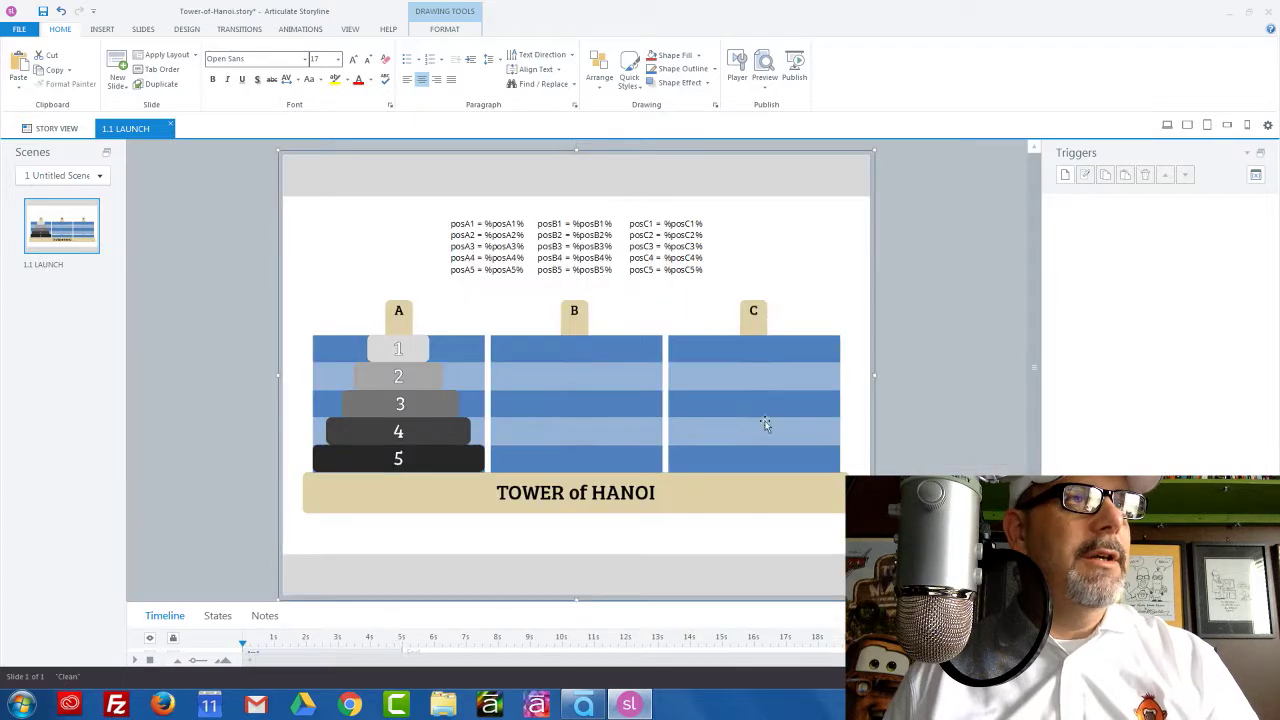
pyautogui.click(930, 350)
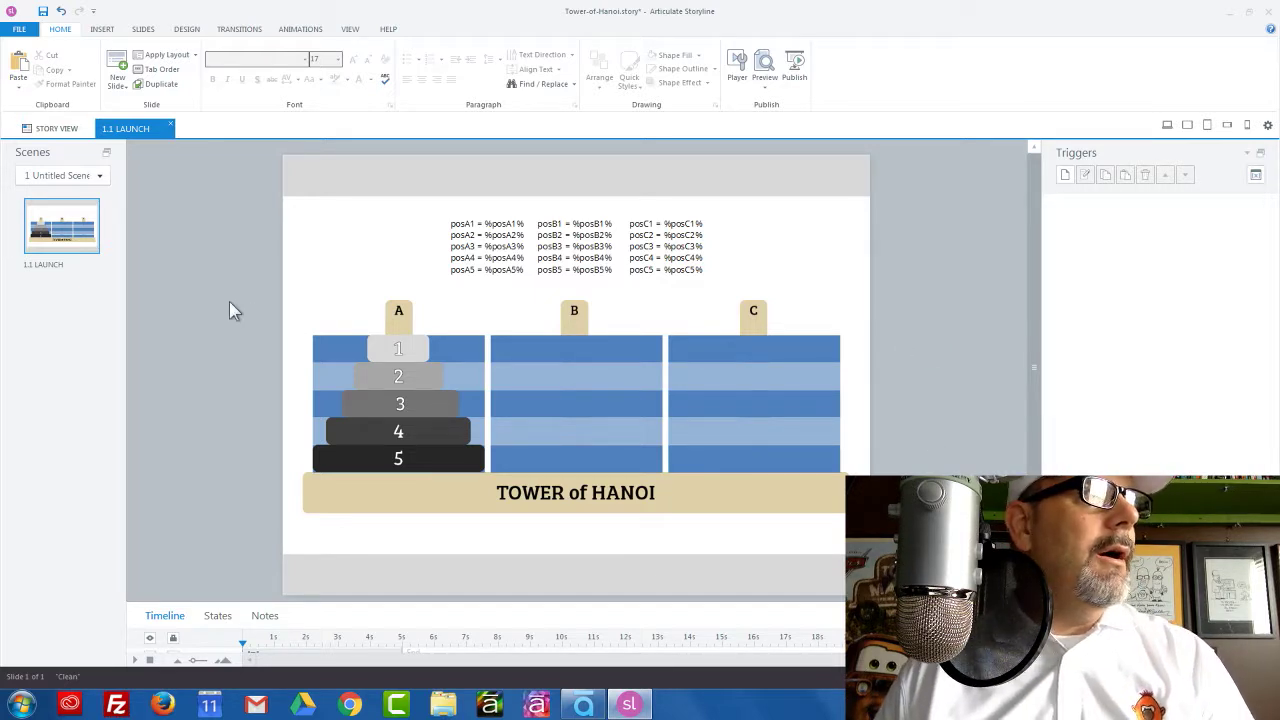
# Step: Close the LAUNCH slide and duplicate it in Story View
pyautogui.click(171, 129)
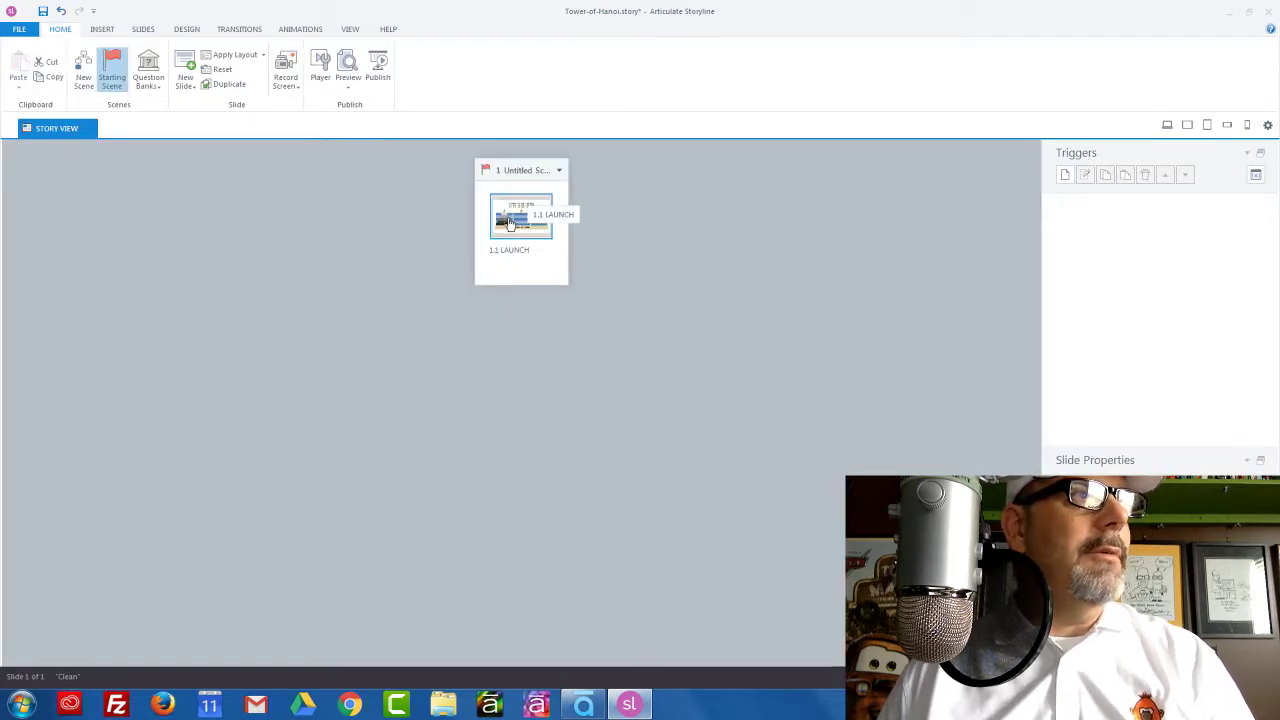
pyautogui.rightClick(510, 222)
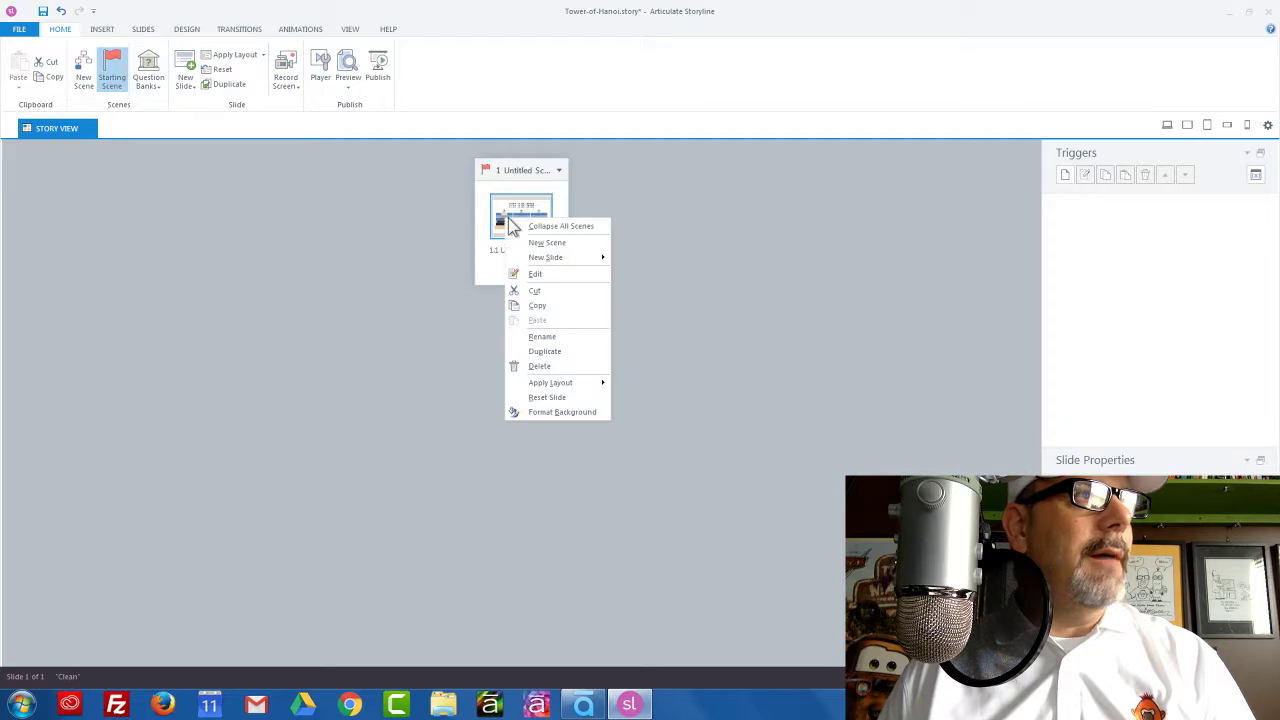
pyautogui.click(550, 352)
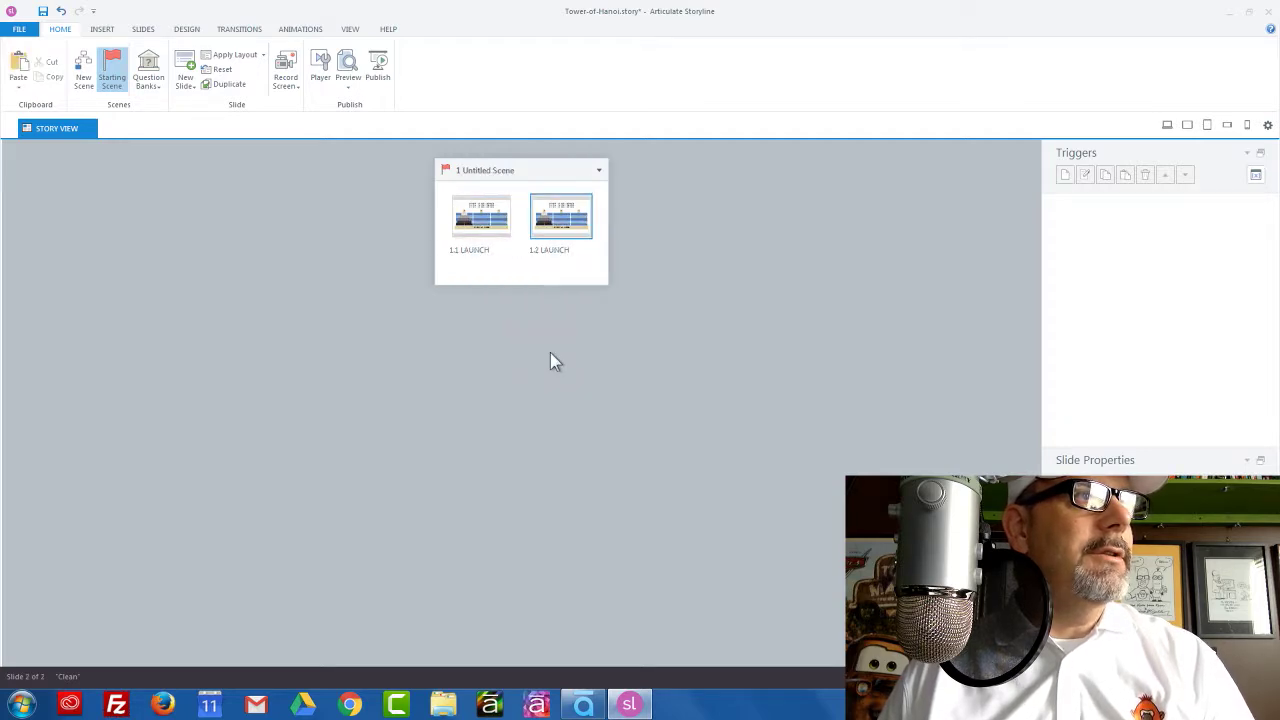
# Step: Rename the duplicated slide as 2 RINGS
pyautogui.click(560, 224)
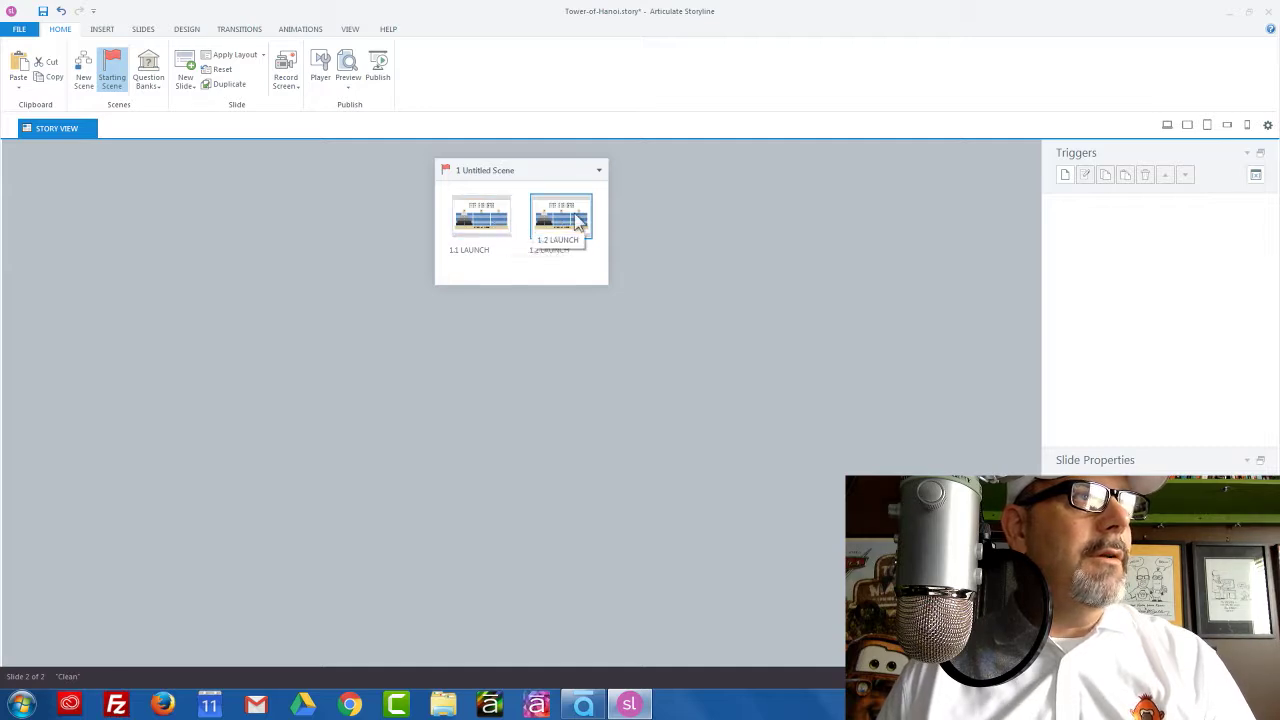
pyautogui.click(554, 256)
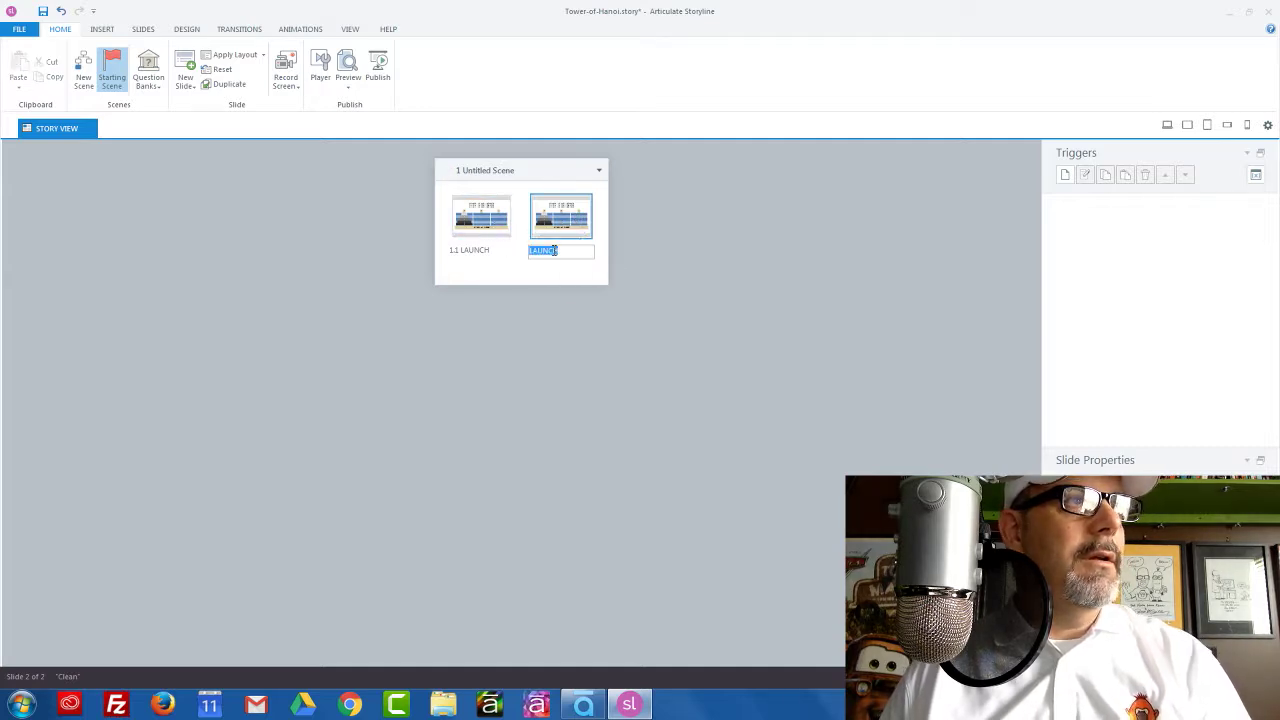
pyautogui.write('2 RINGS')
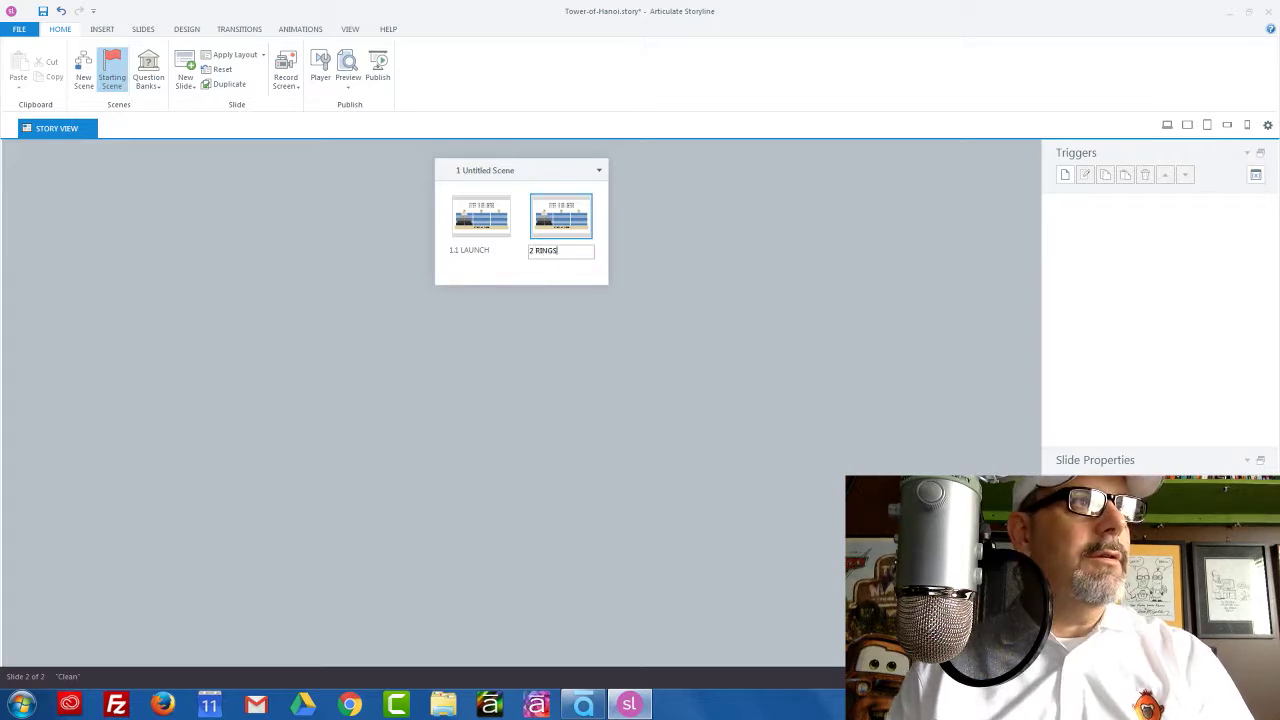
pyautogui.press('Return')
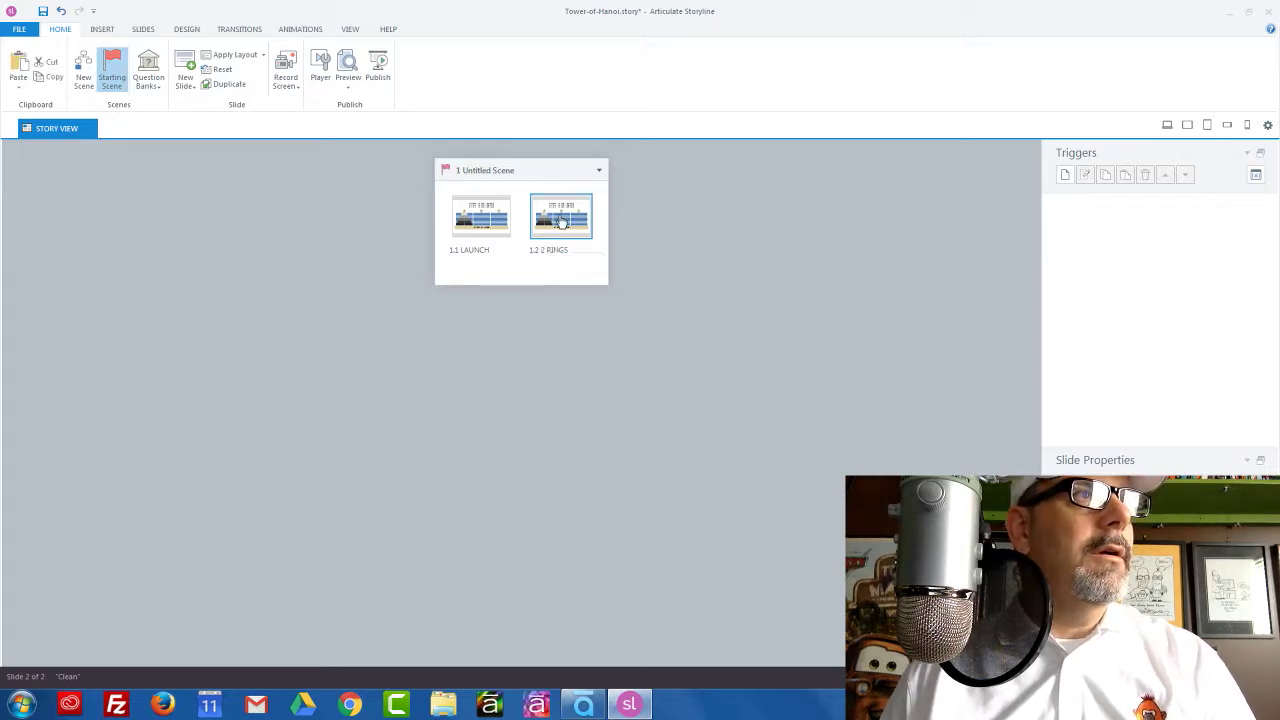
# Step: On the 2 RINGS slide, move ring 2 to tower A's lowest row and ring 1 to the row directly above
pyautogui.doubleClick(562, 218)
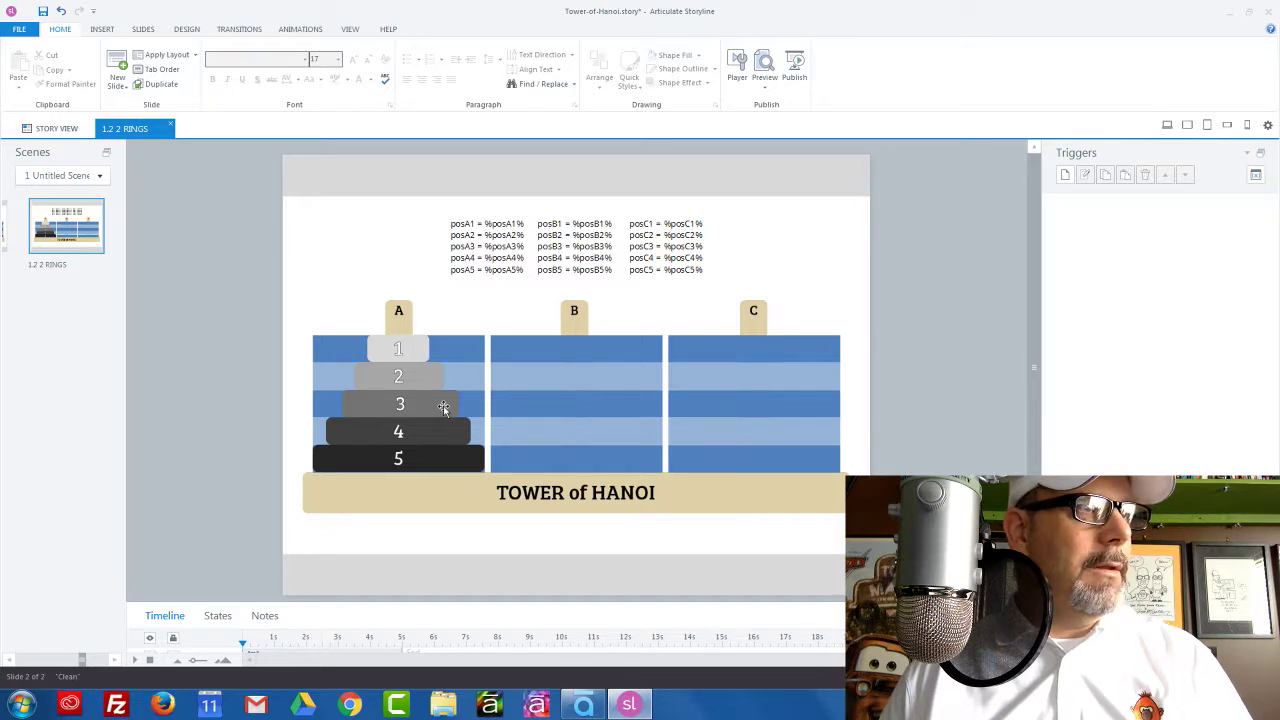
pyautogui.moveTo(431, 375); pyautogui.dragTo(432, 460)
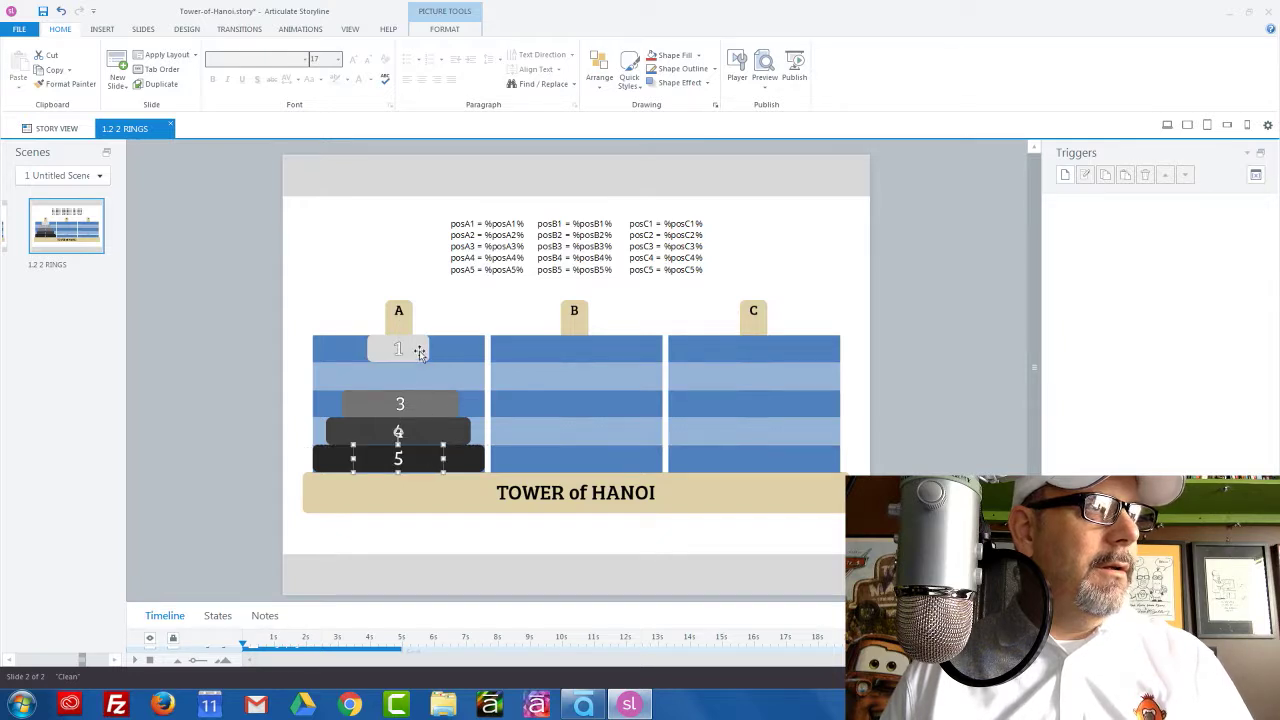
pyautogui.moveTo(422, 358); pyautogui.dragTo(420, 434)
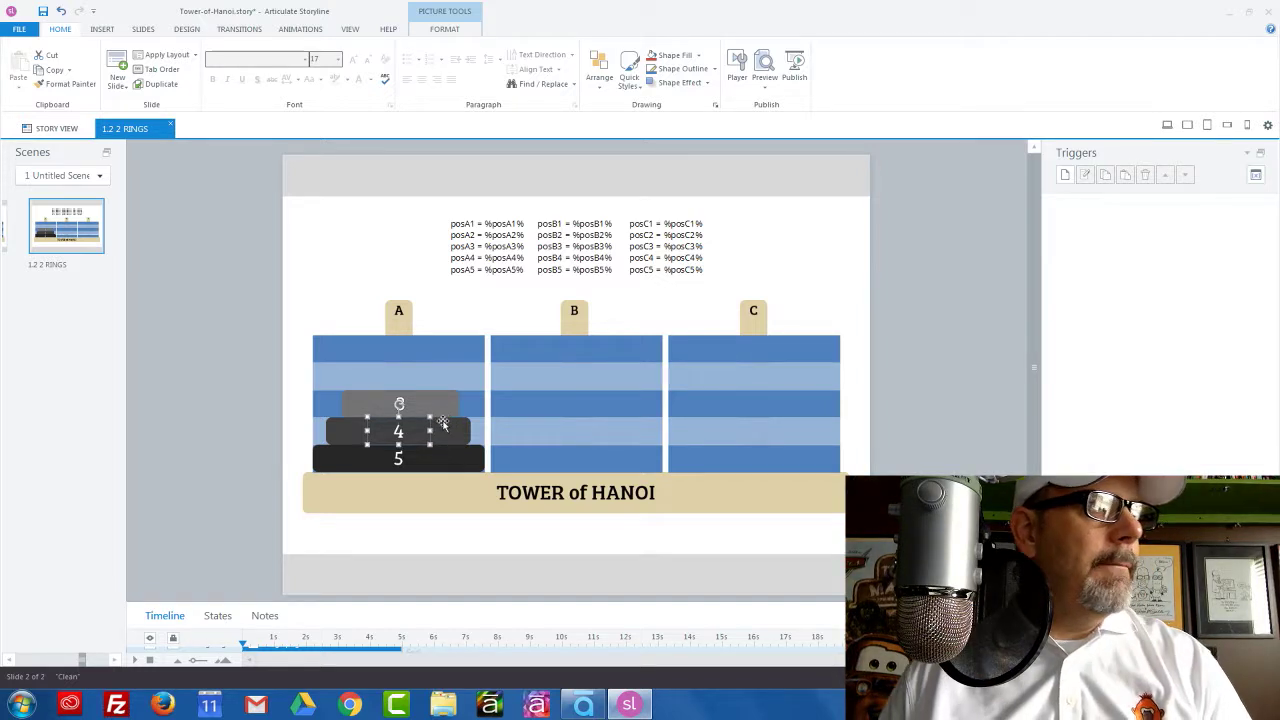
# Step: Delete rings 4, 5 and 3 from tower A, keeping only rings 1 and 2
pyautogui.click(356, 432)
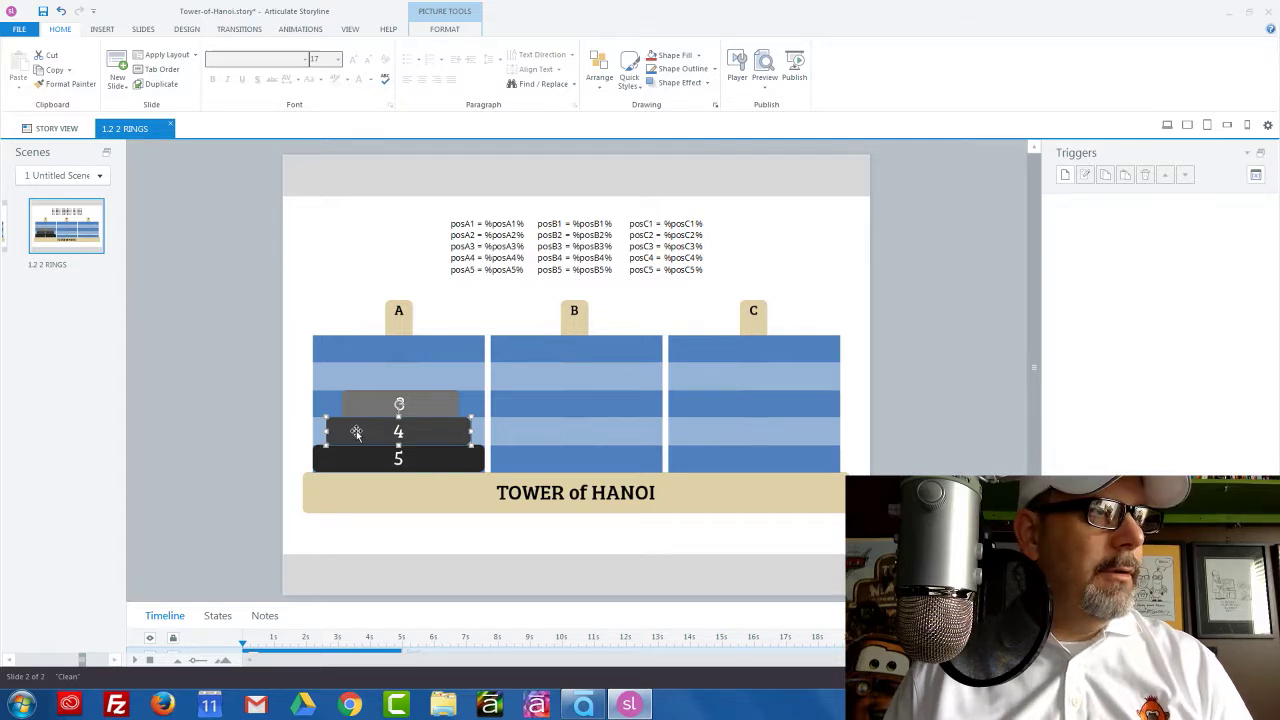
pyautogui.press('Delete')
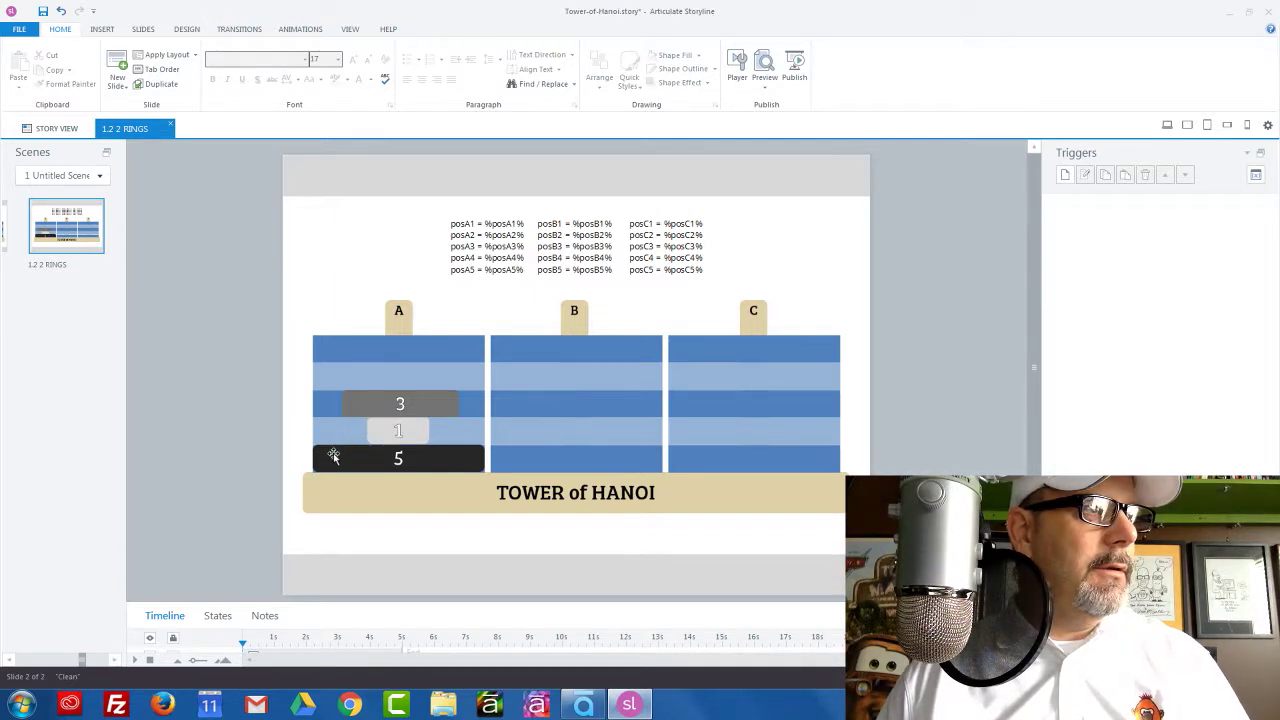
pyautogui.click(333, 453)
pyautogui.press('Delete')
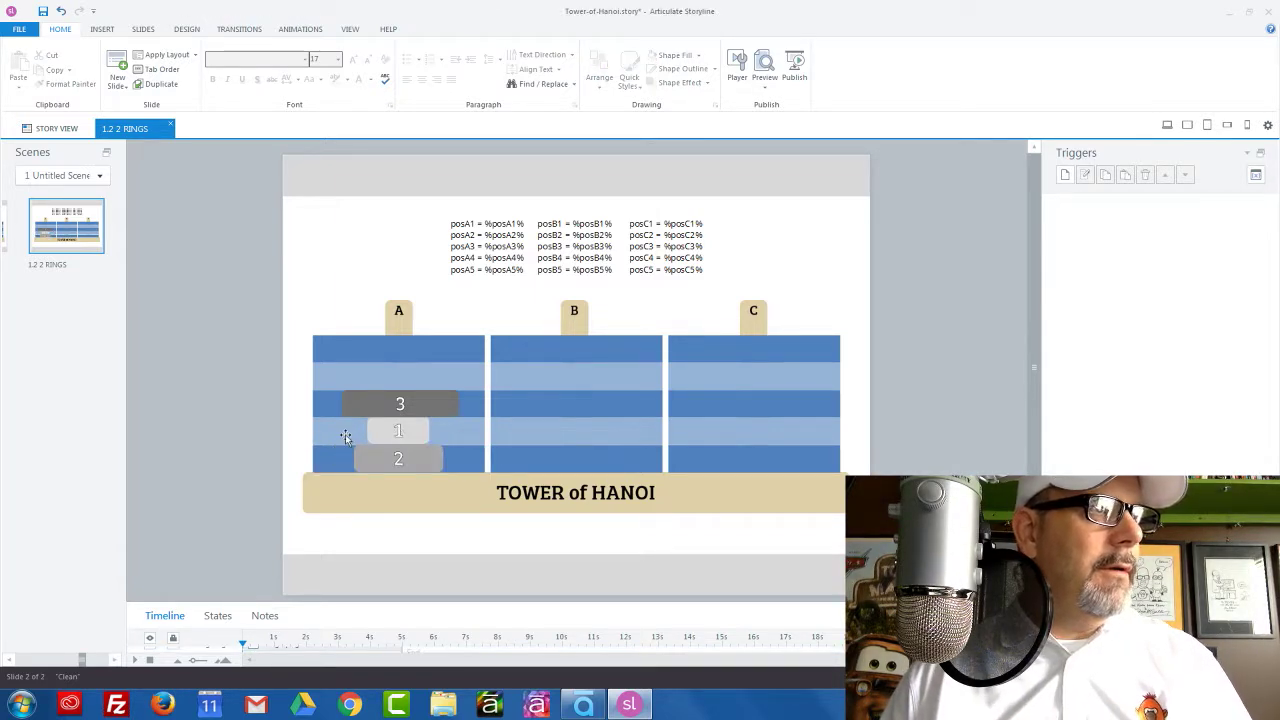
pyautogui.click(353, 410)
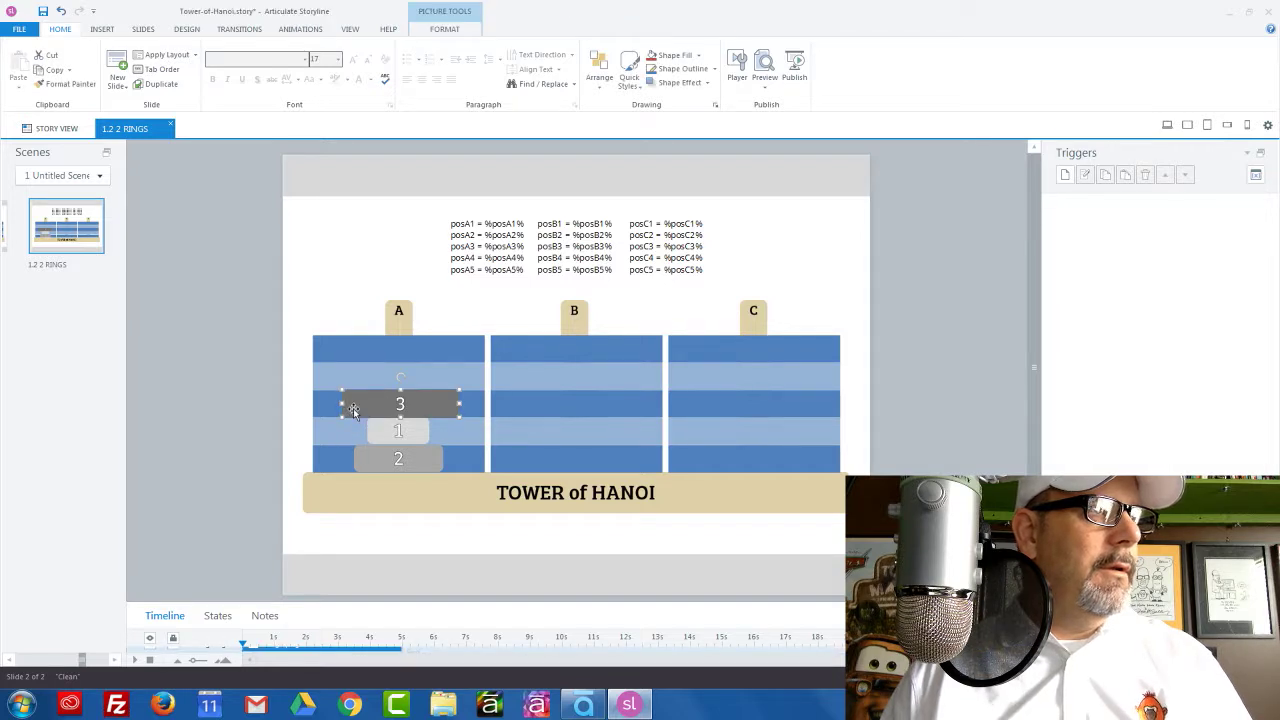
pyautogui.press('Delete')
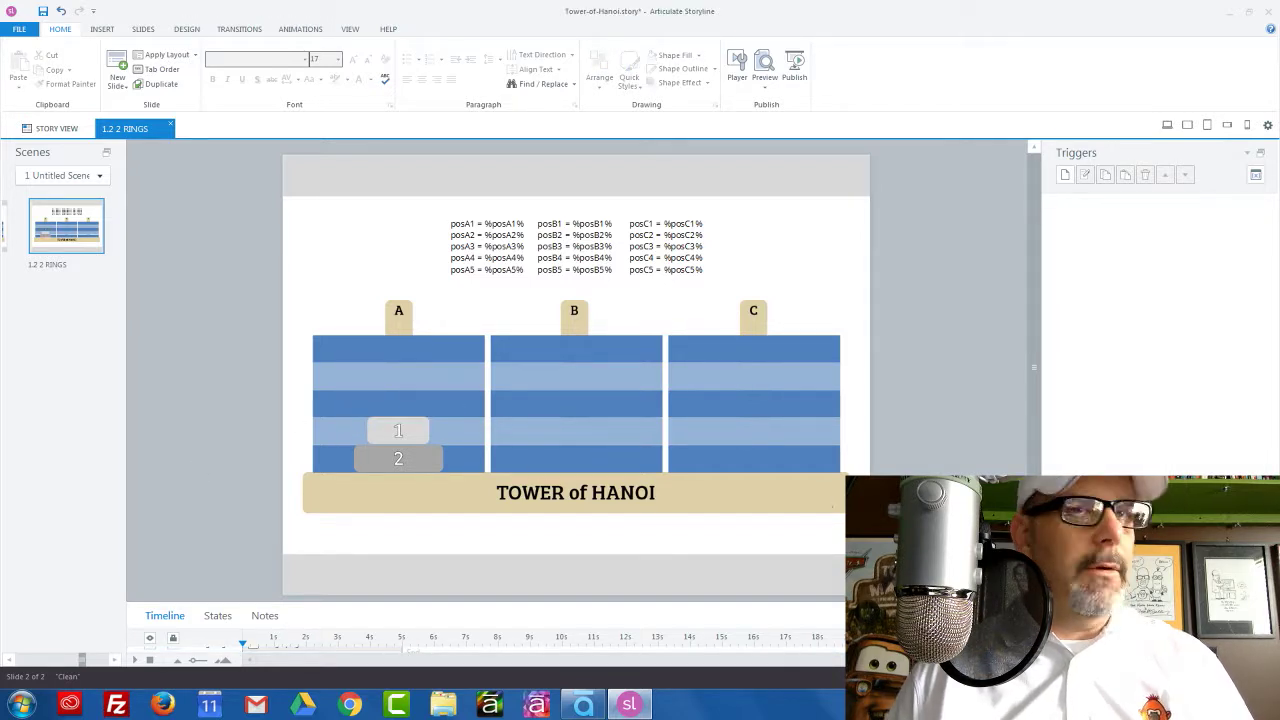
# Step: Align ring 2 with tower A's lowest drop rectangle by setting its vertical position to 506px
pyautogui.scroll(4, 576, 370)
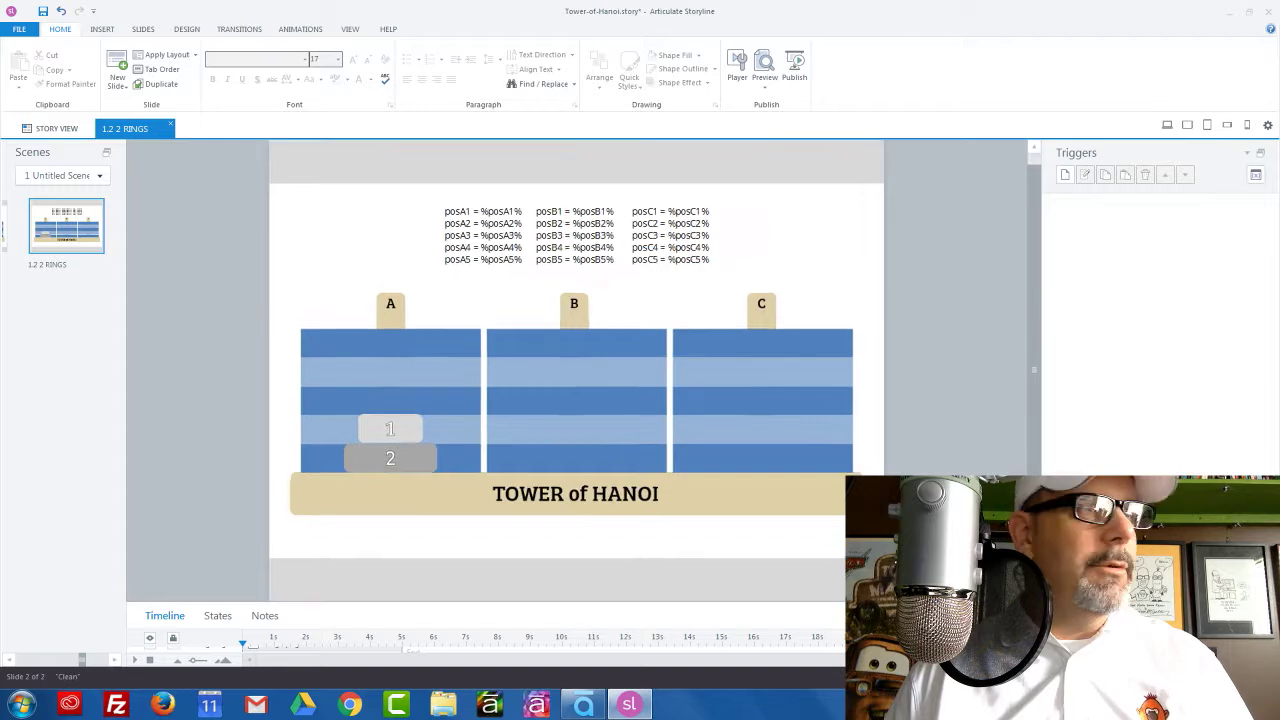
pyautogui.scroll(1, 576, 370)
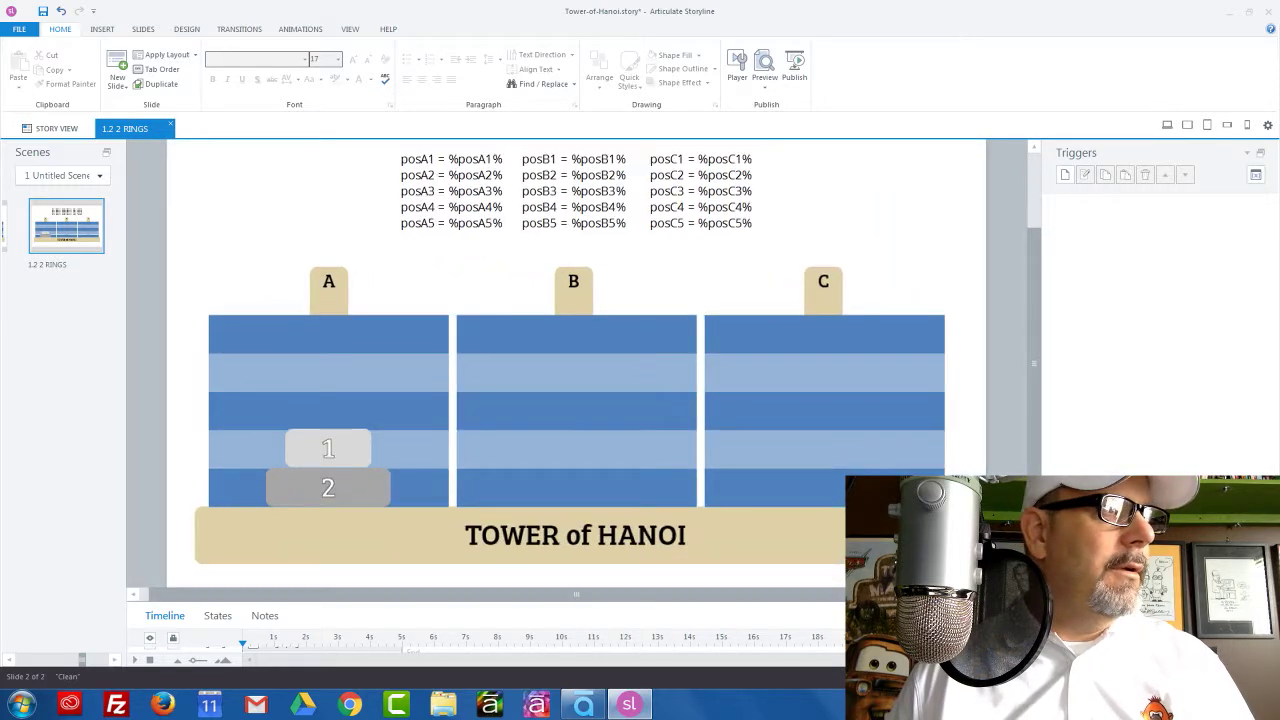
pyautogui.click(369, 506)
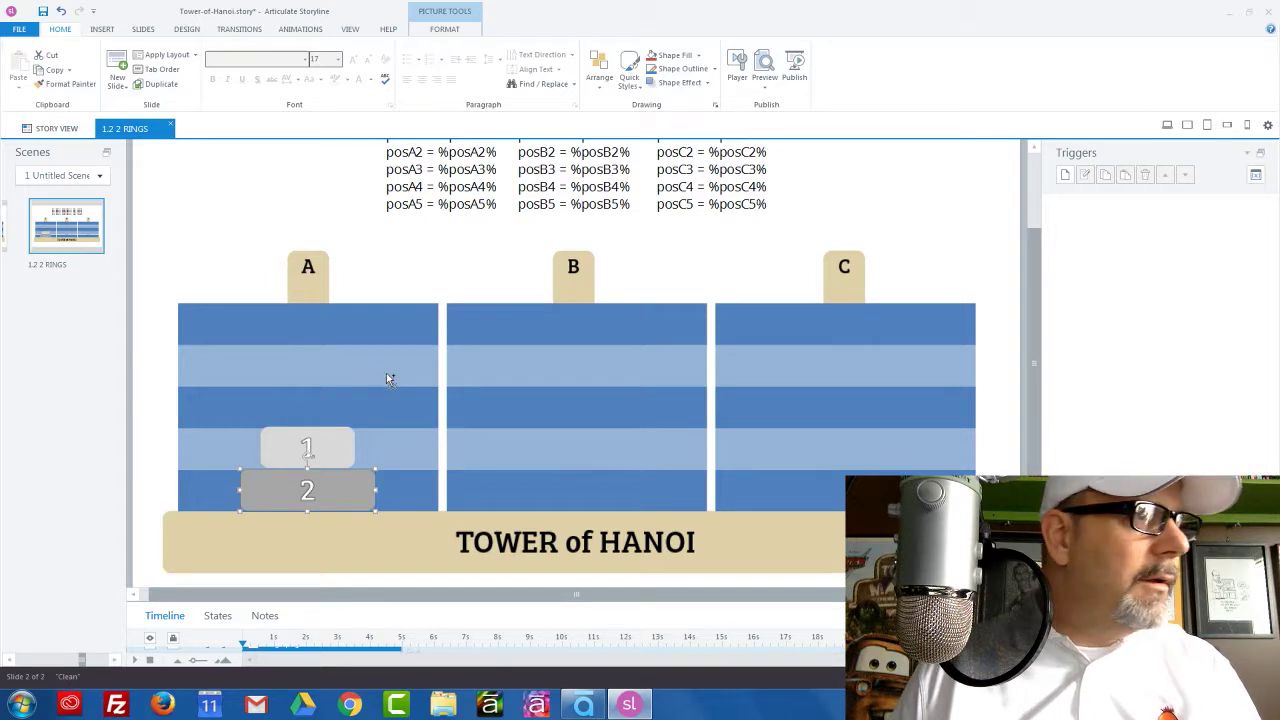
pyautogui.press('Down')
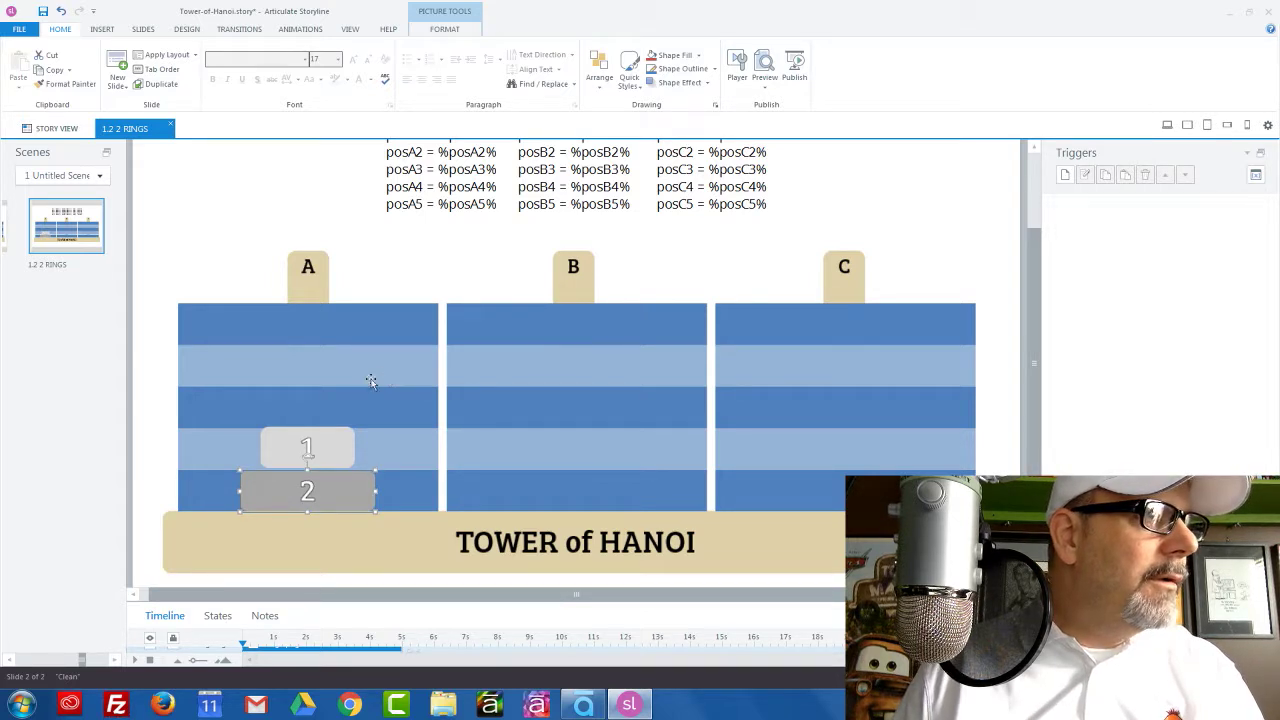
pyautogui.rightClick(350, 495)
pyautogui.click(421, 458)
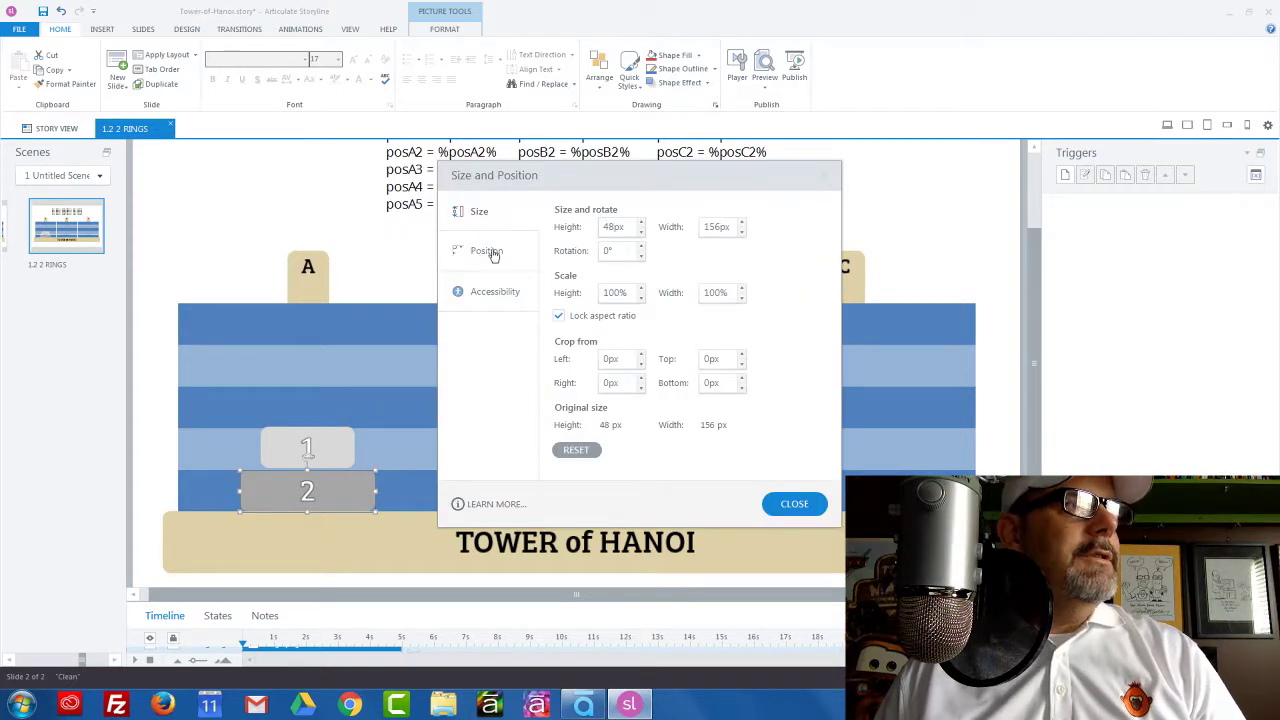
pyautogui.click(489, 251)
pyautogui.click(407, 500)
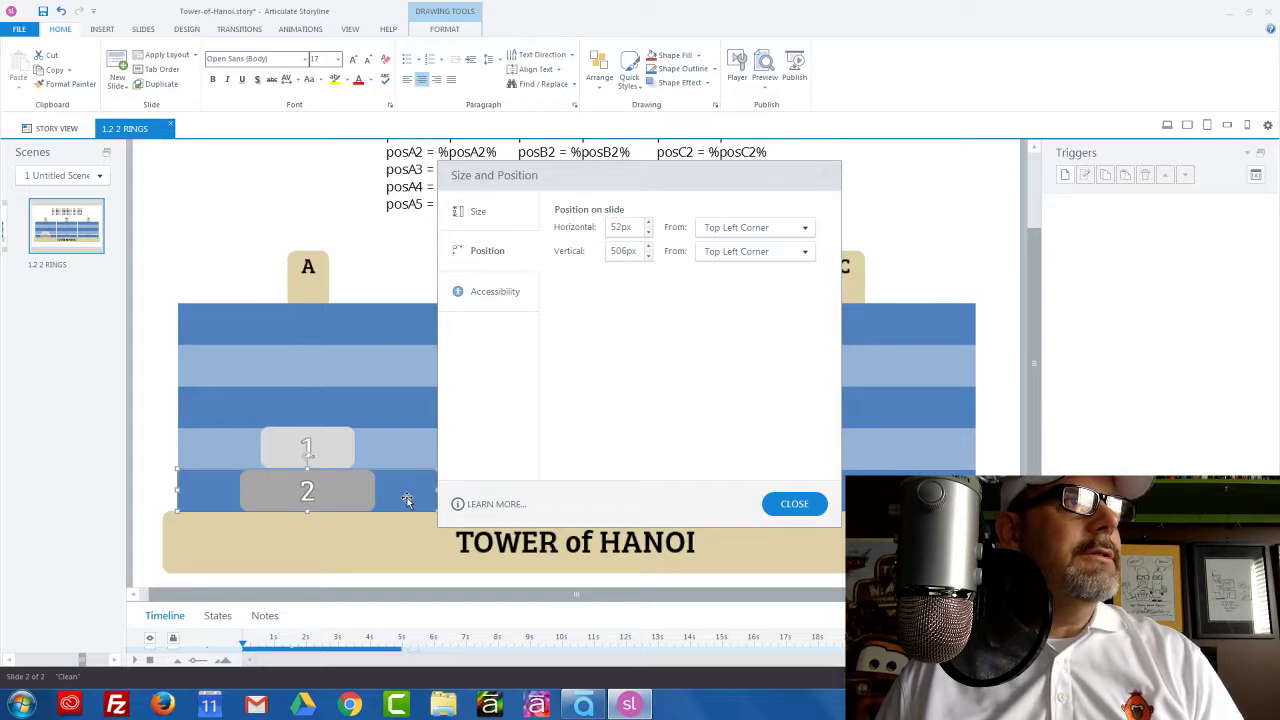
pyautogui.click(352, 495)
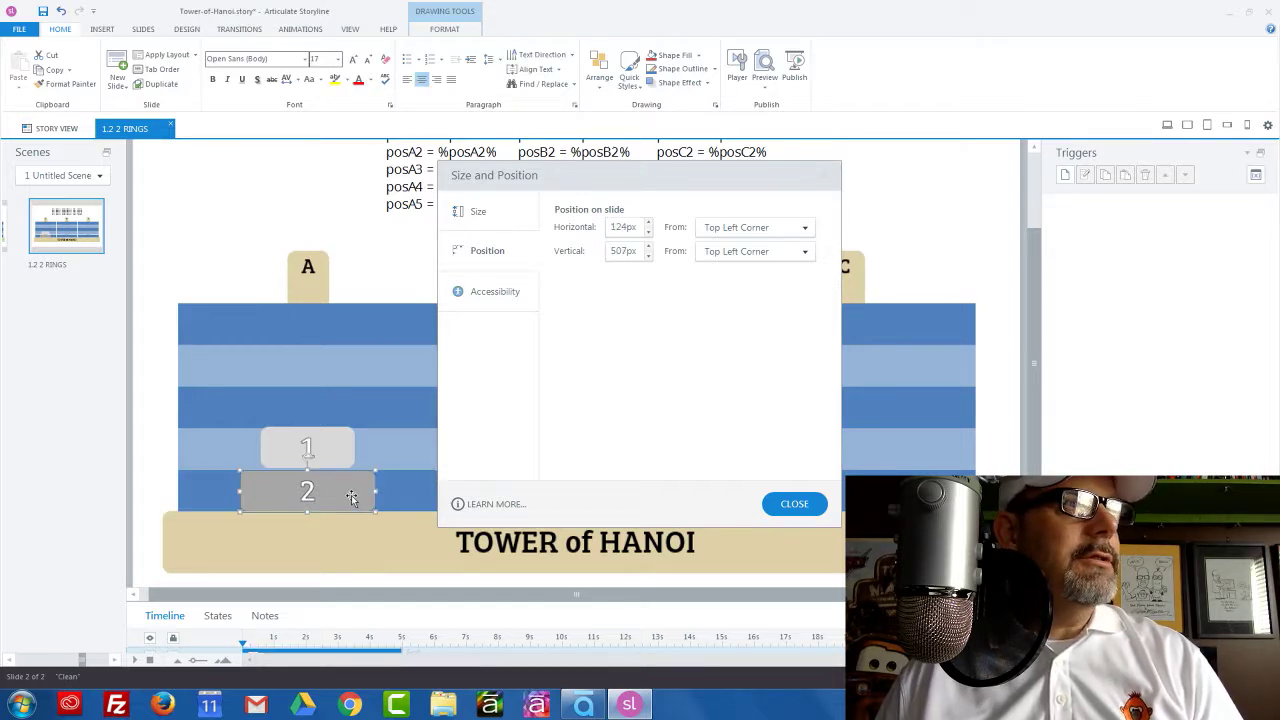
pyautogui.click(648, 255)
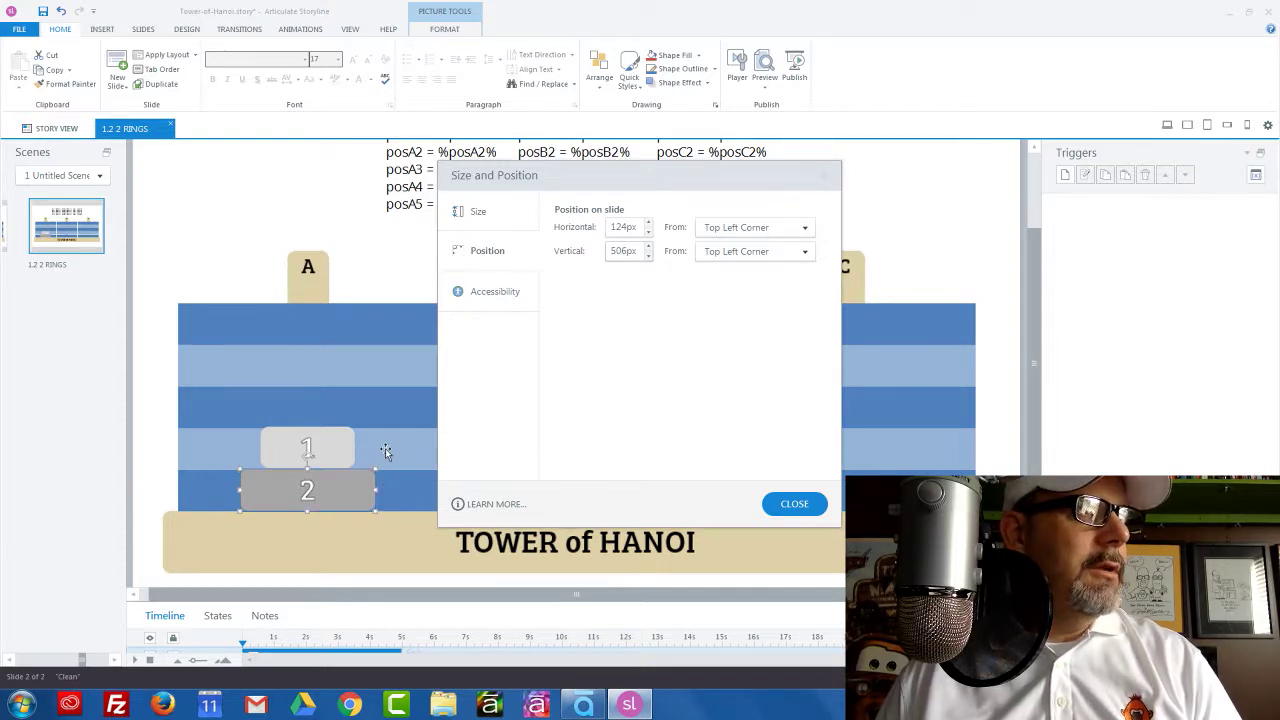
# Step: Set ring 1's vertical position to 458px so it sits directly on ring 2, and fit the slide in view
pyautogui.click(333, 452)
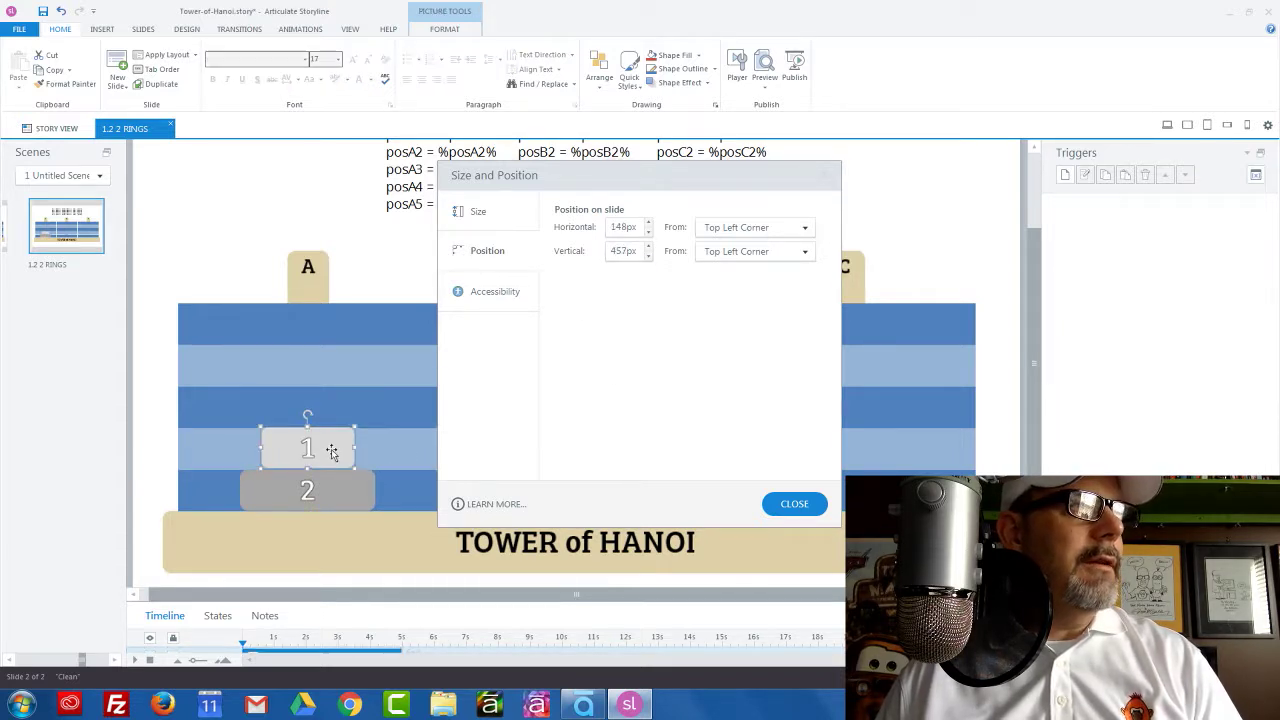
pyautogui.click(648, 246)
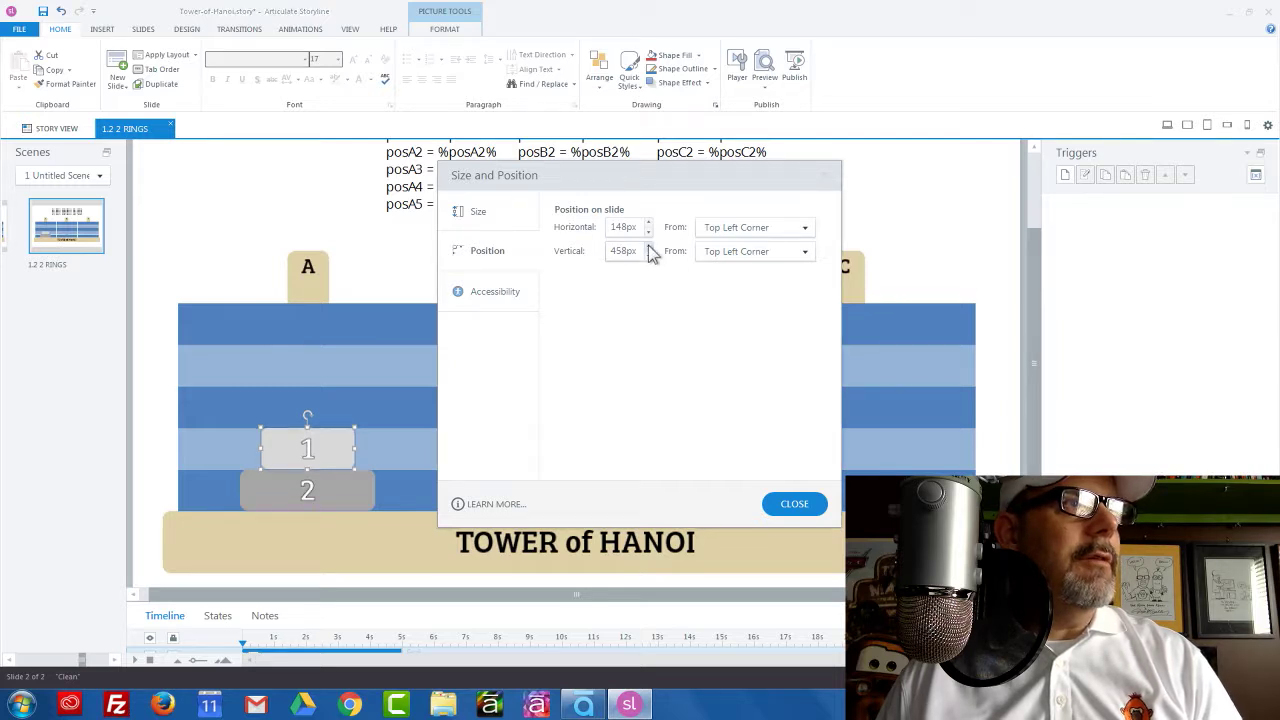
pyautogui.click(796, 503)
pyautogui.click(968, 247)
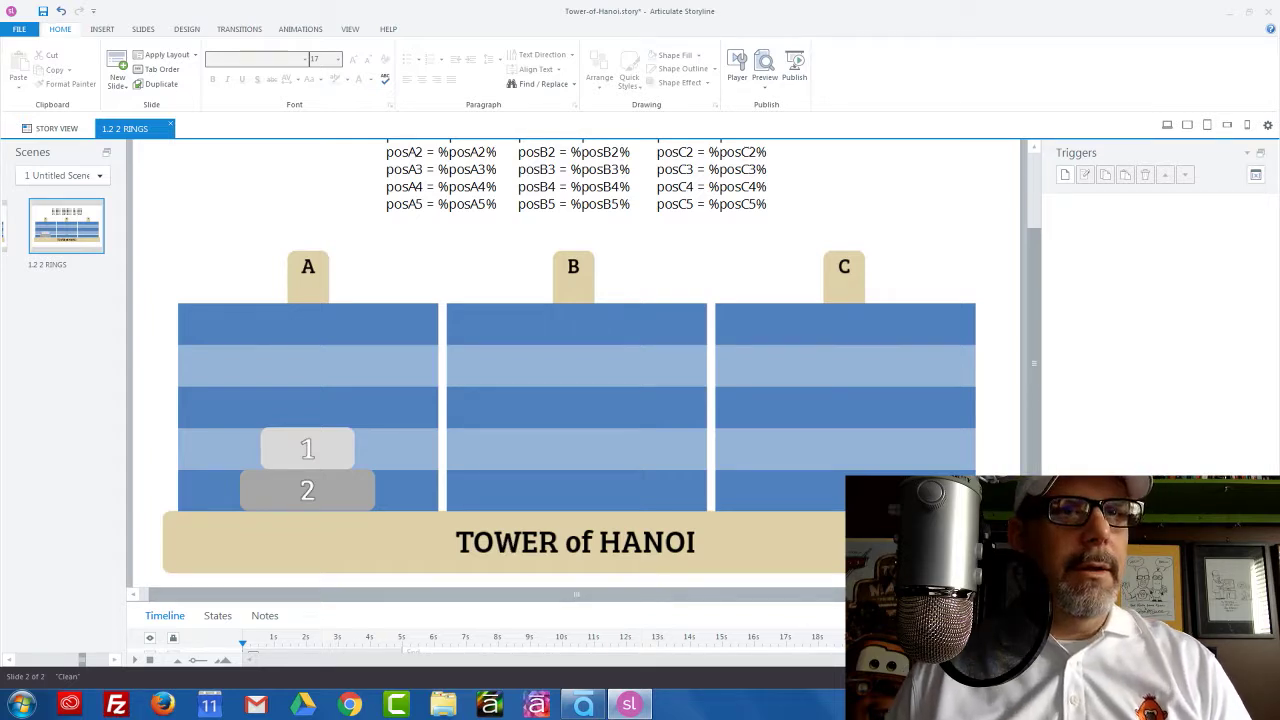
pyautogui.click(1267, 677)
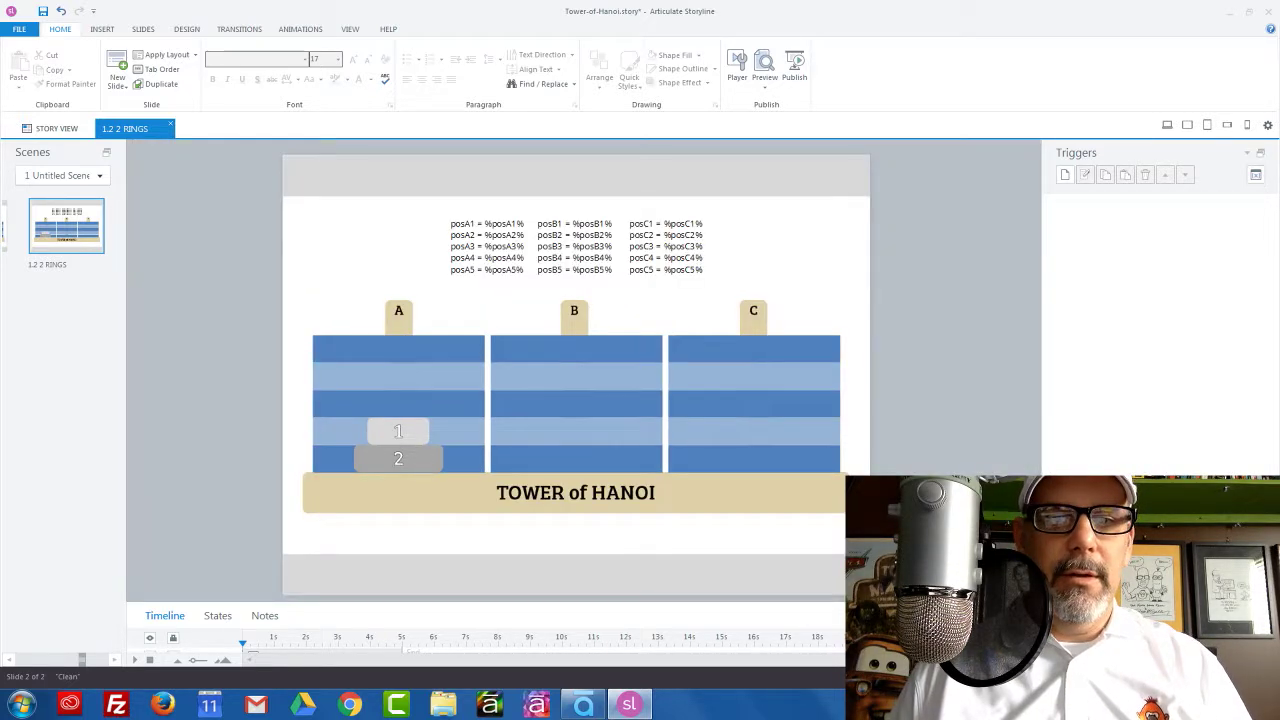